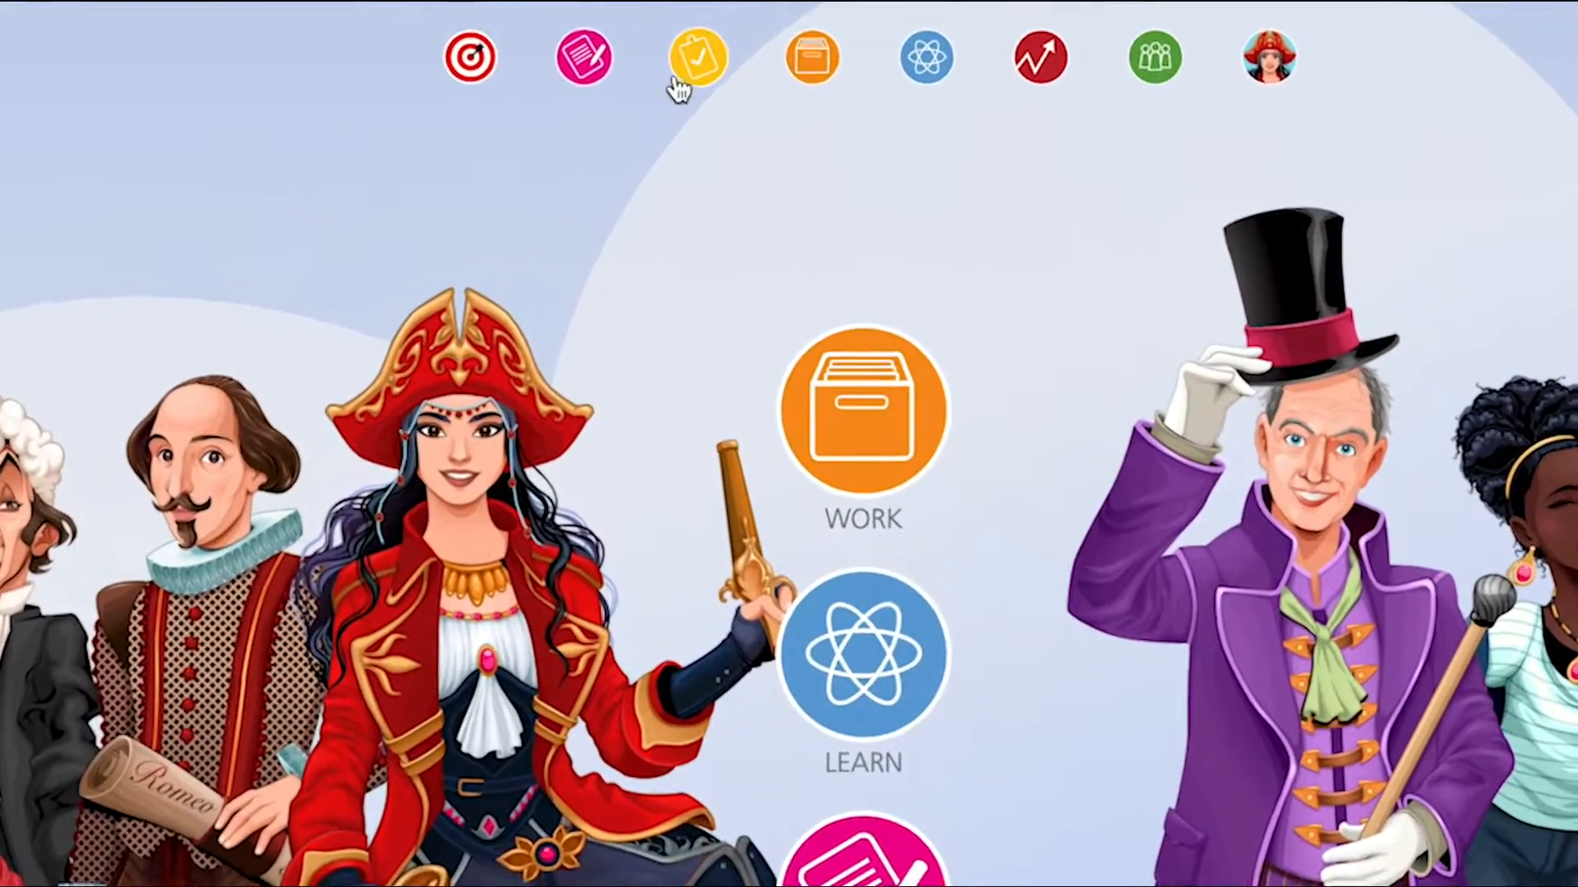
# - Open the tasks area and start creating a new task
pyautogui.click(698, 58)
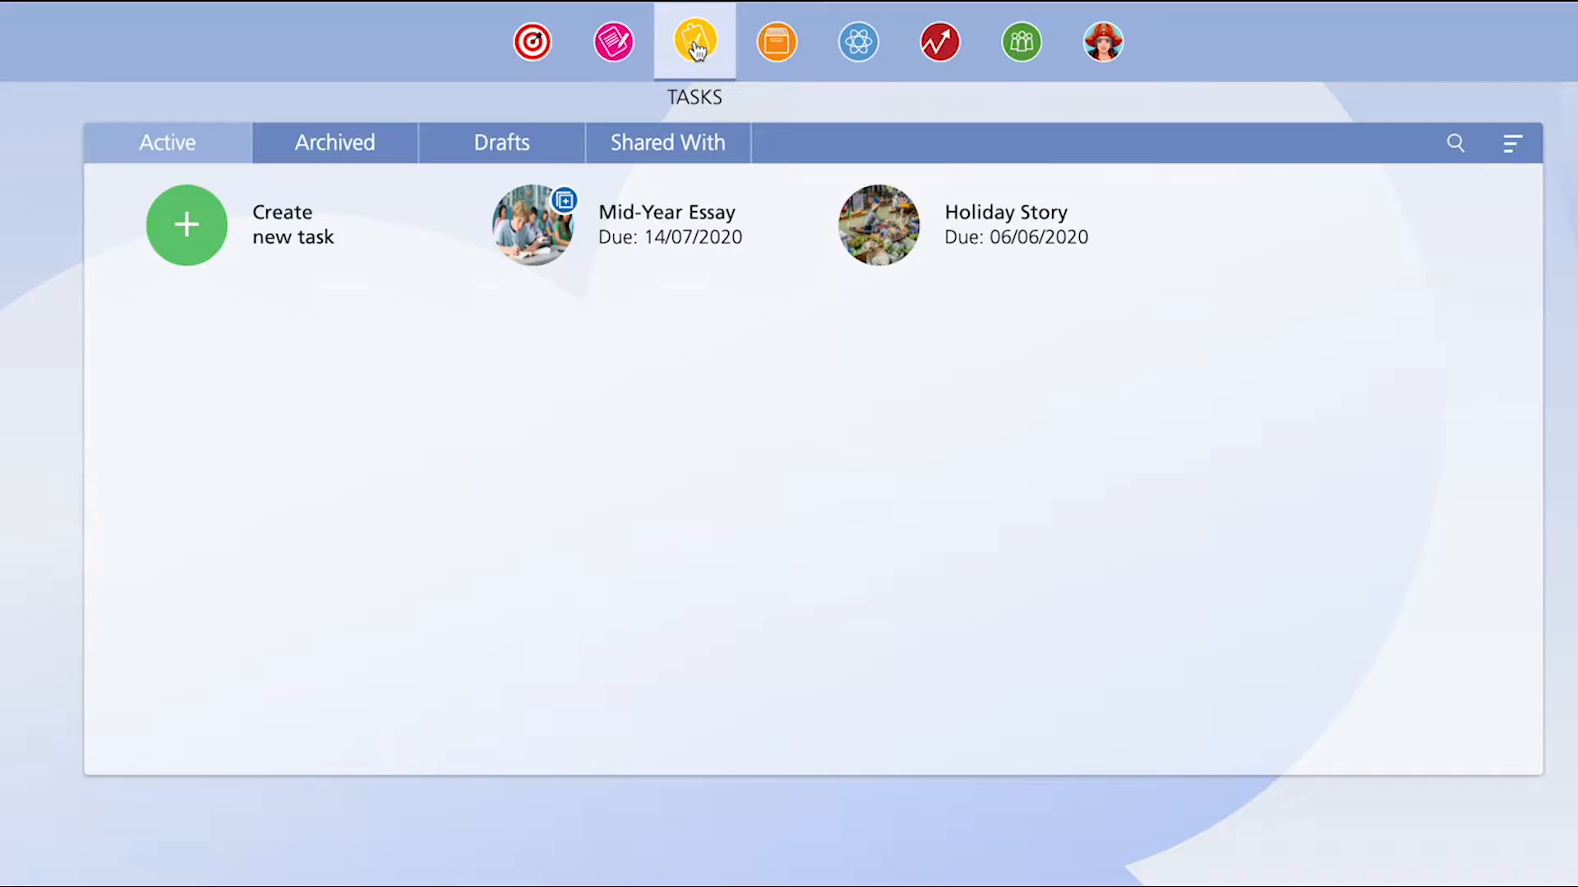
pyautogui.click(292, 235)
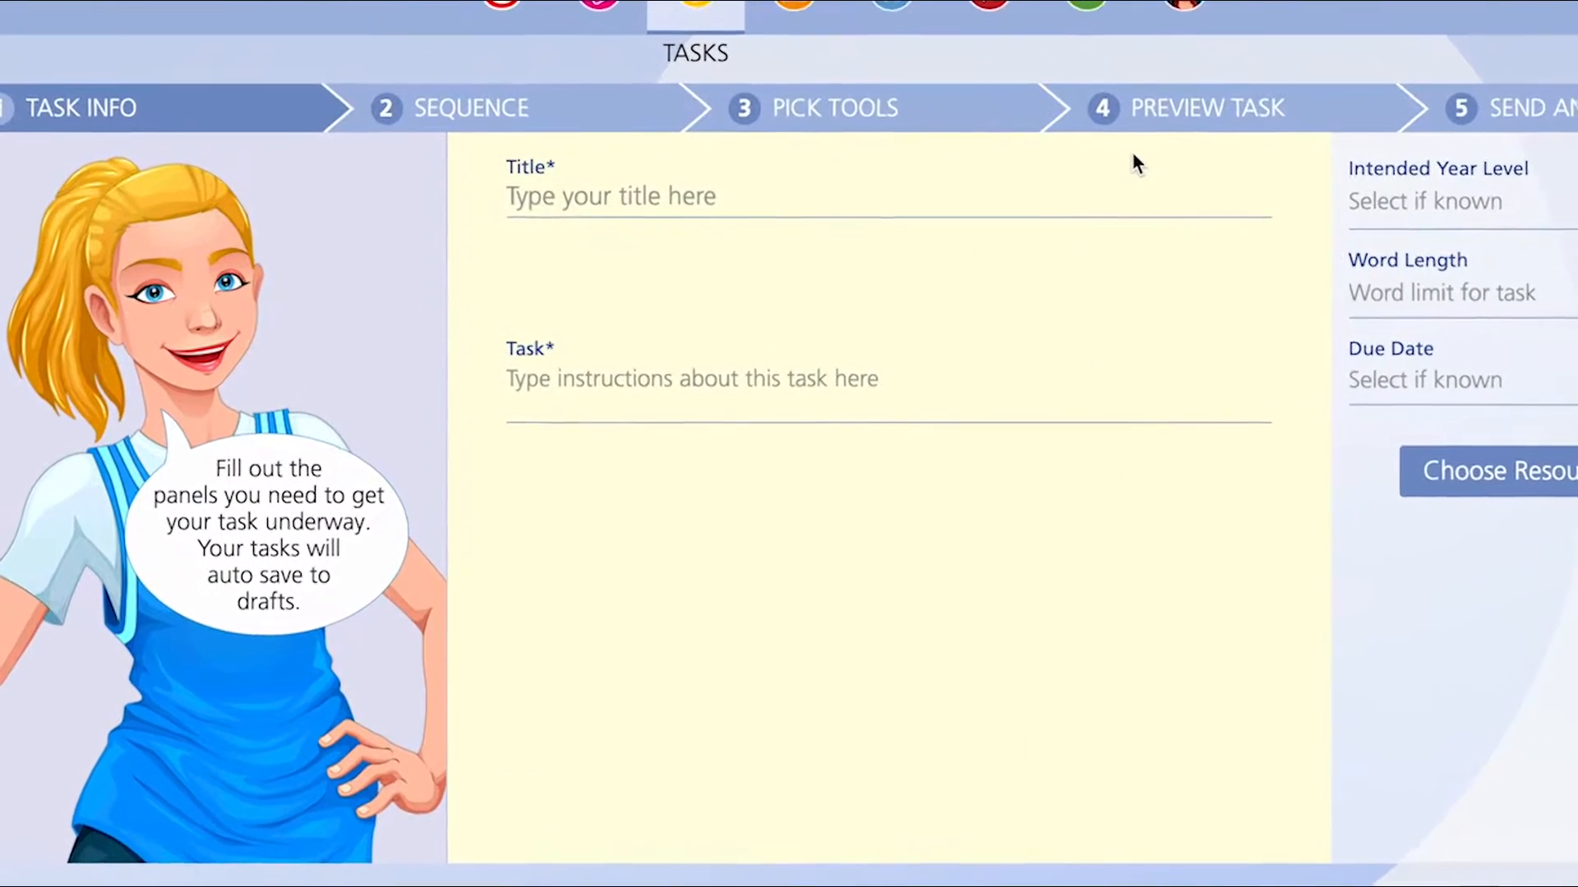
# - Enter the title Battle of Britain and task instructions about the Spitfire, ending with a request for a Hammer Paragraph
pyautogui.click(1200, 161)
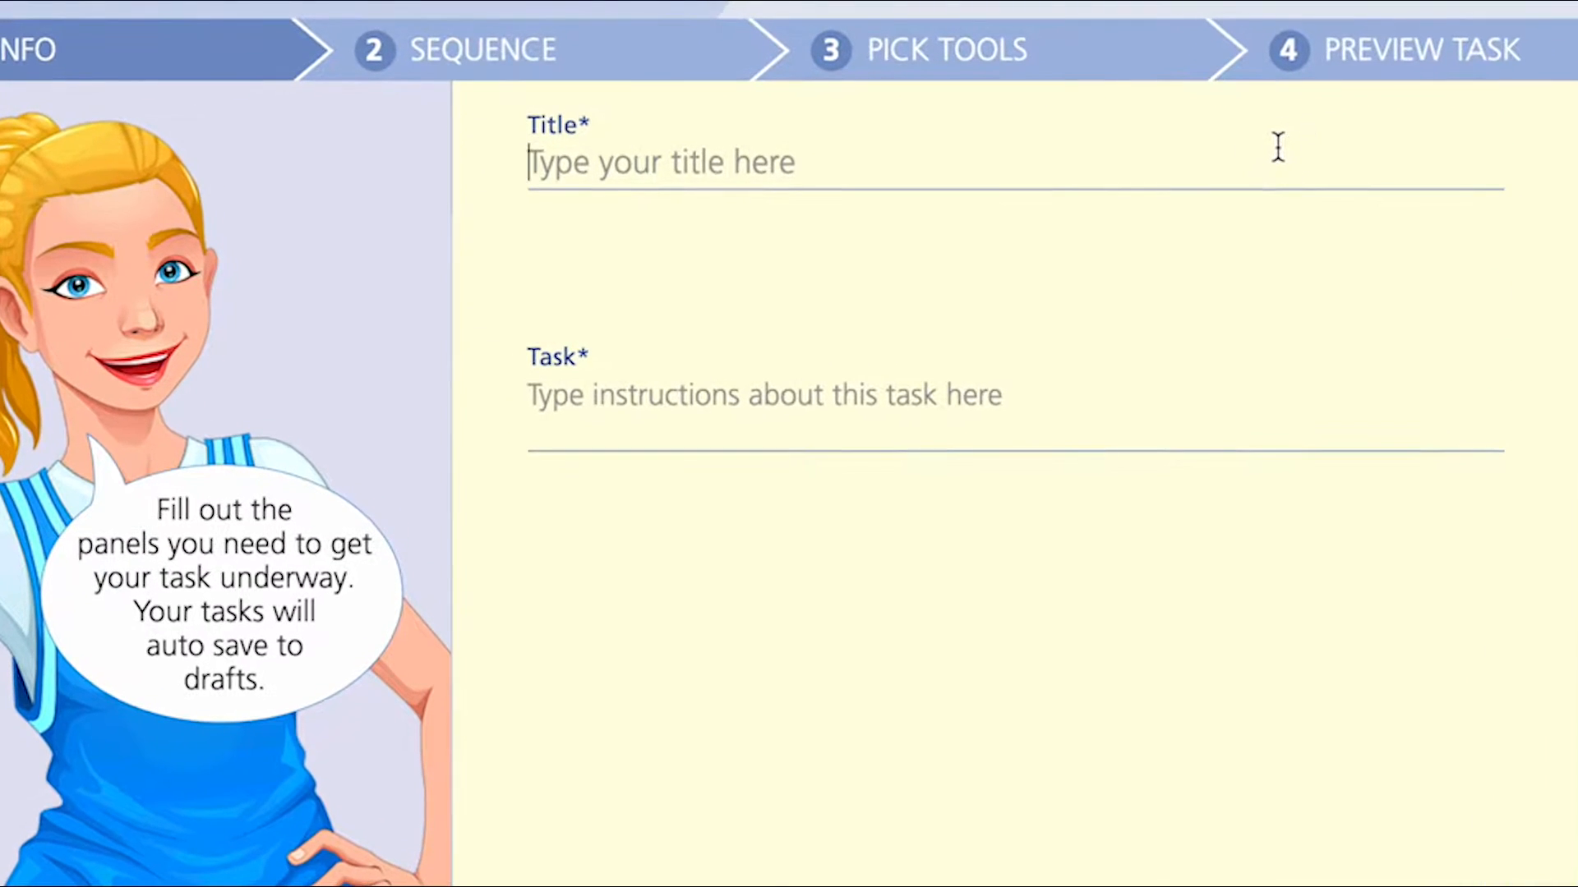
pyautogui.write('Battle of Britain')
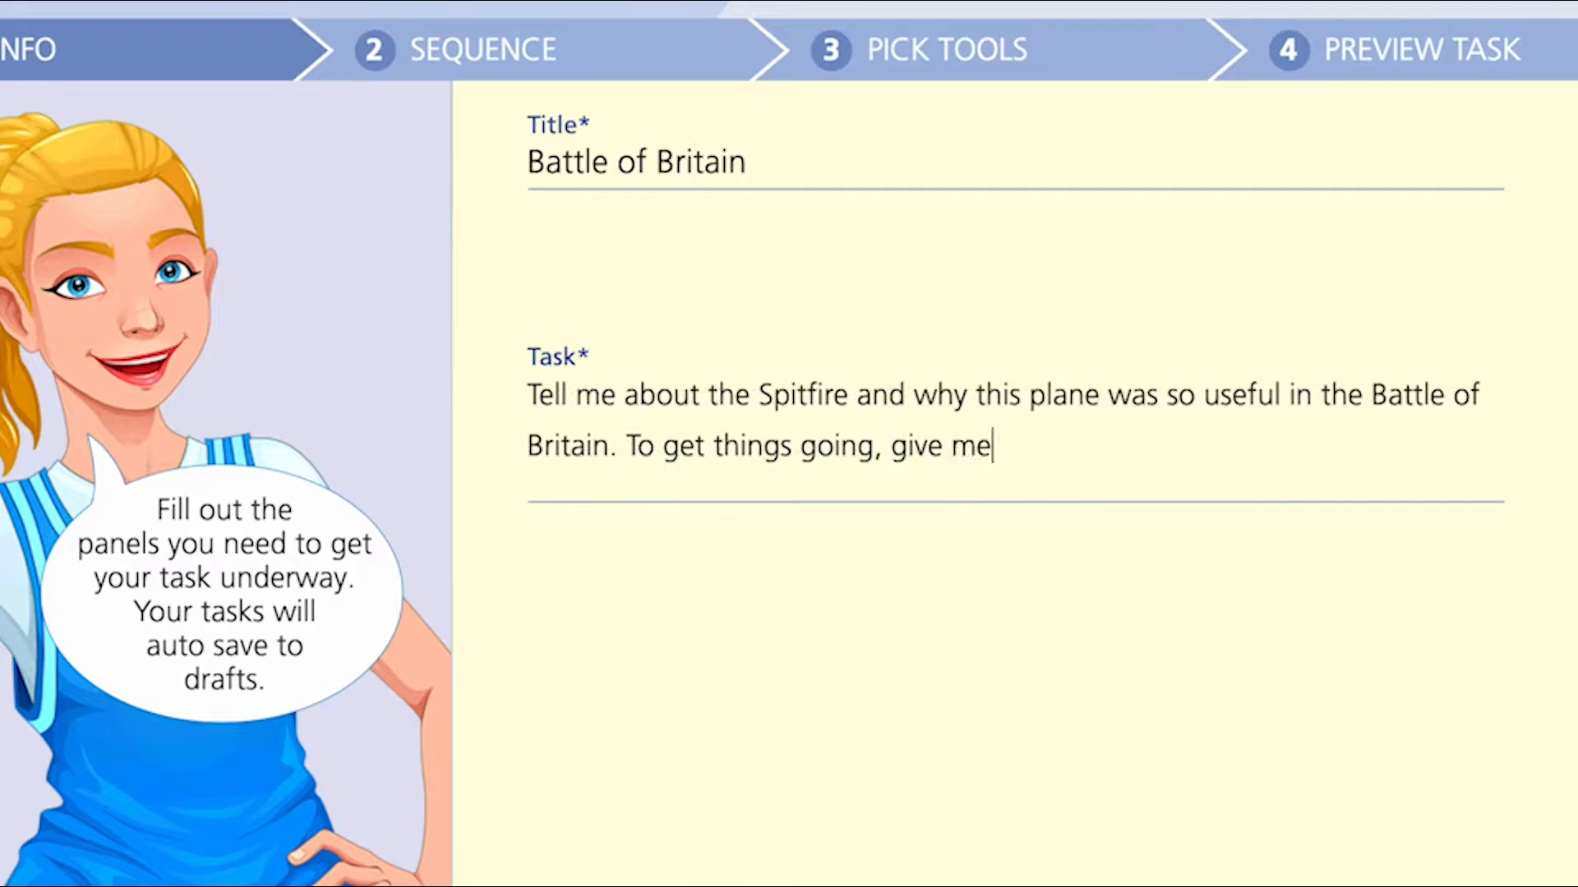
pyautogui.write('Hammer')
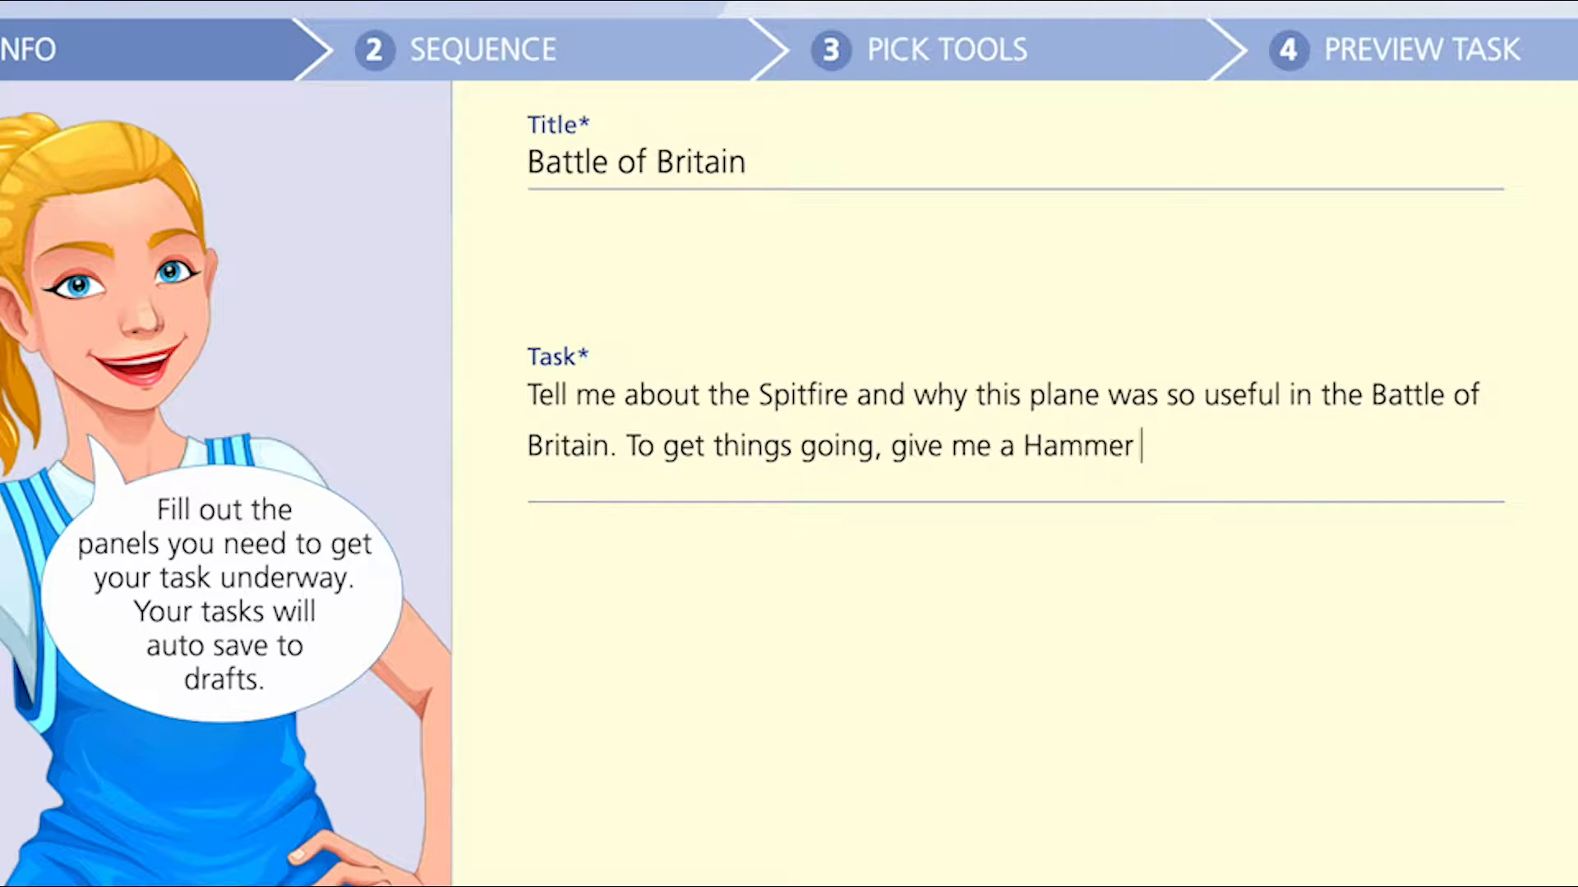
pyautogui.write(' Paragraph.')
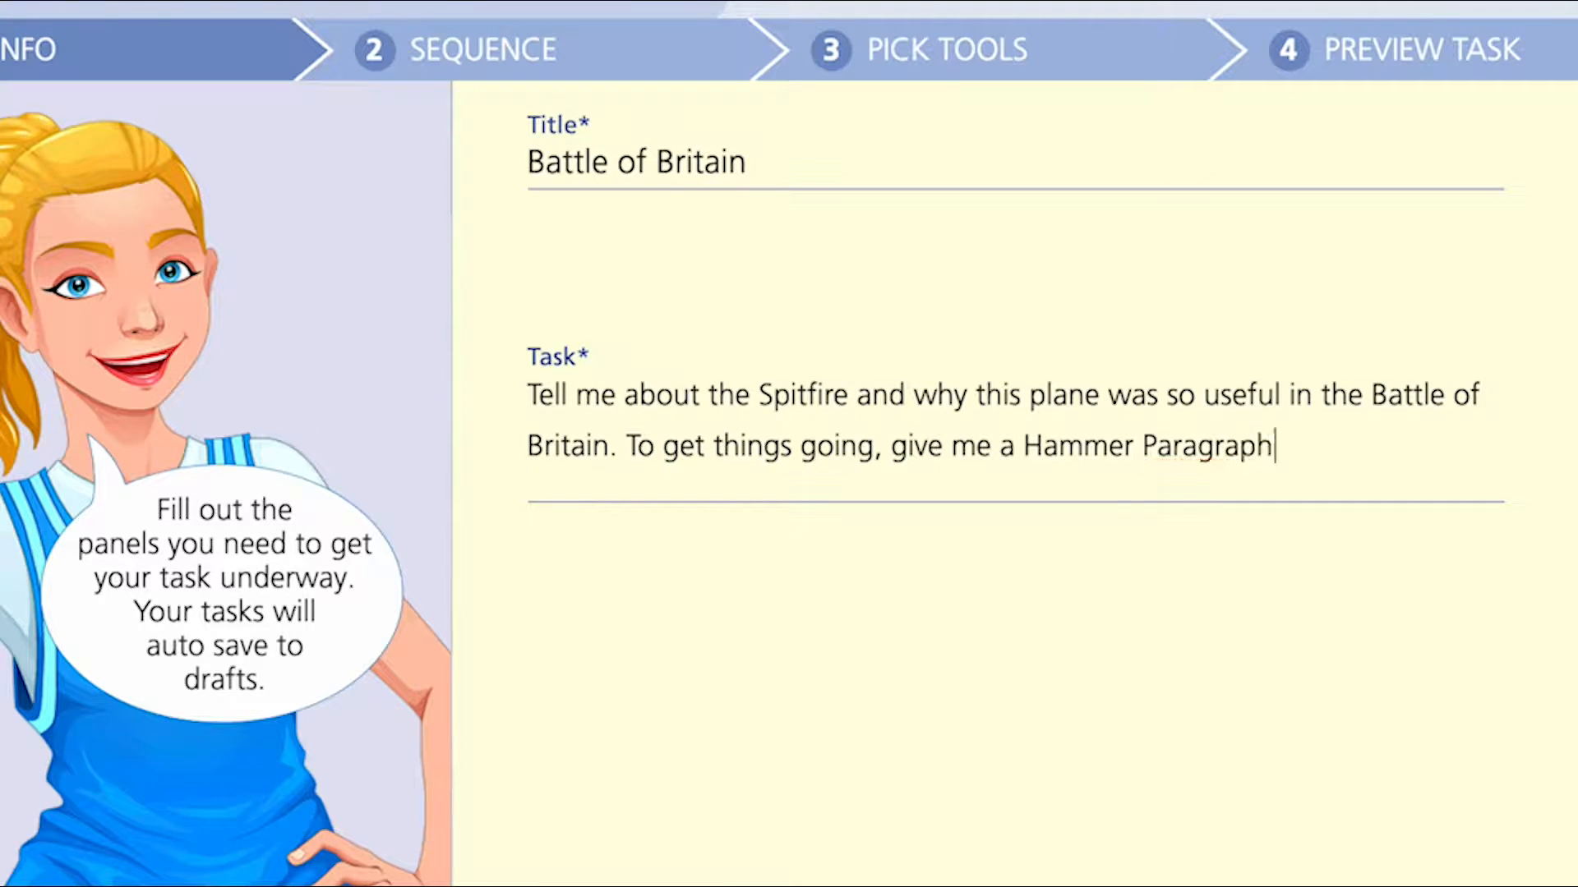
# - Set the intended year level to 7 and the word length to 100
pyautogui.click(1577, 179)
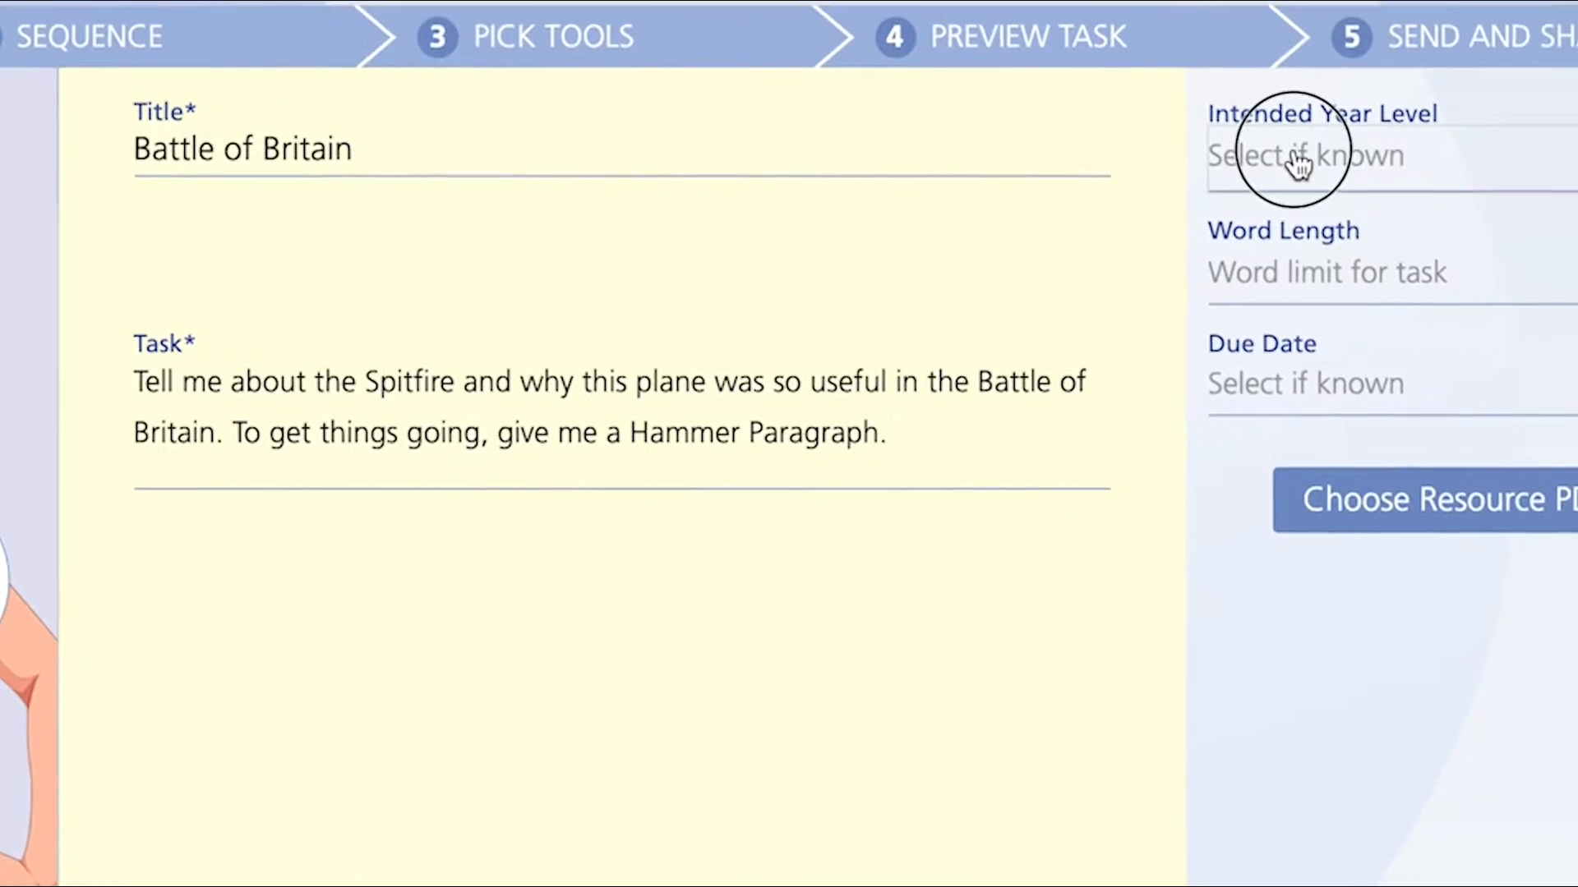
pyautogui.click(1069, 604)
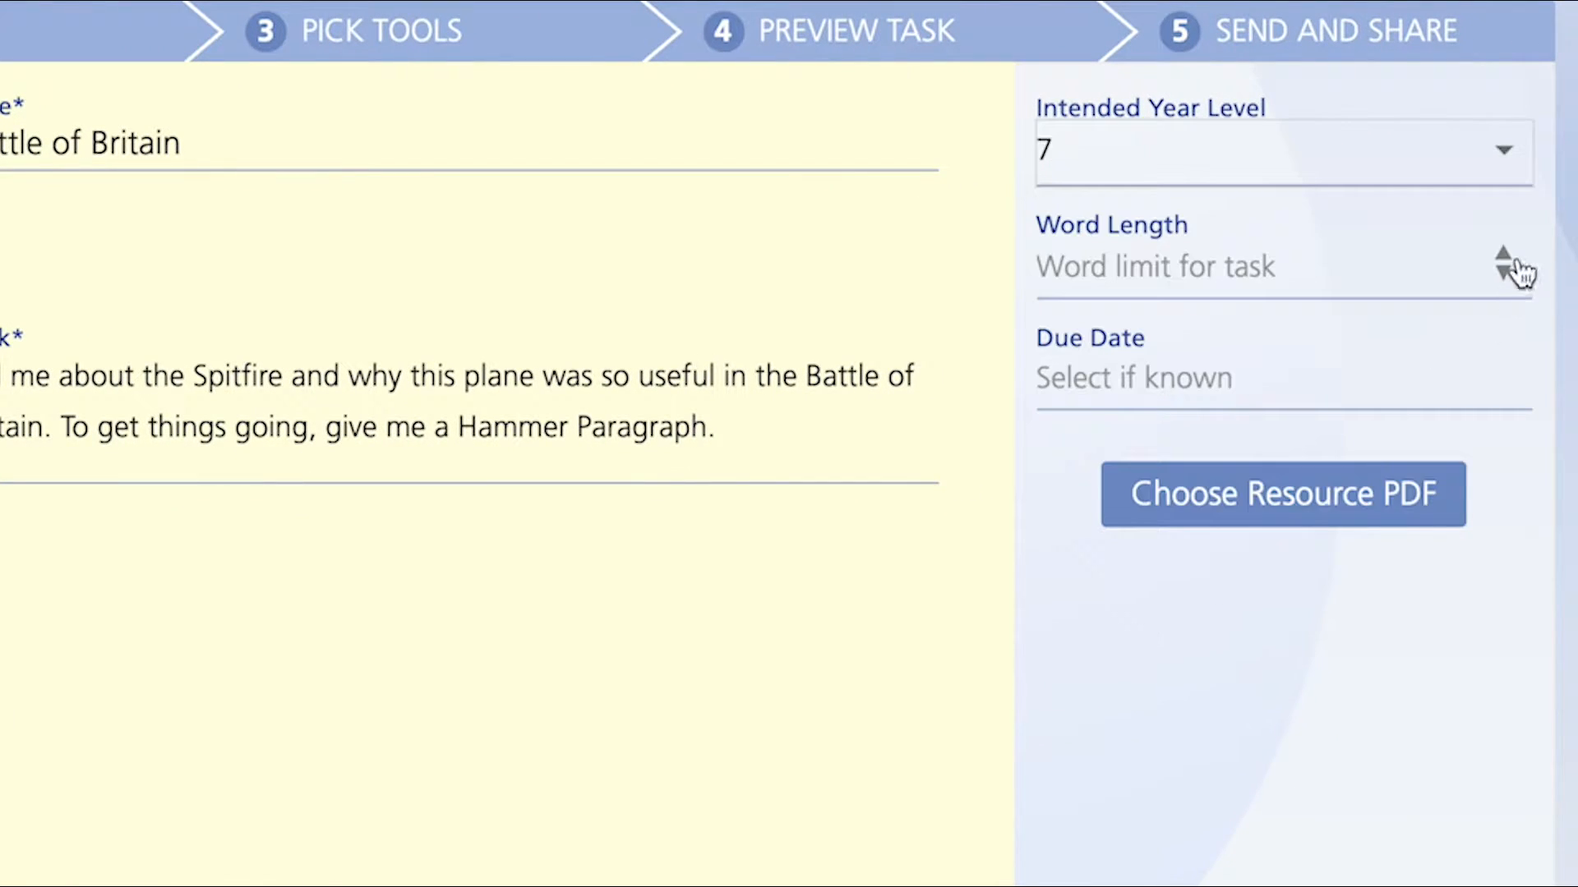
pyautogui.click(1515, 253)
# - Set the due date to 04/07/2020 and attach the resource PDF Spitfire-Profile-PDF3.pdf
pyautogui.click(1438, 374)
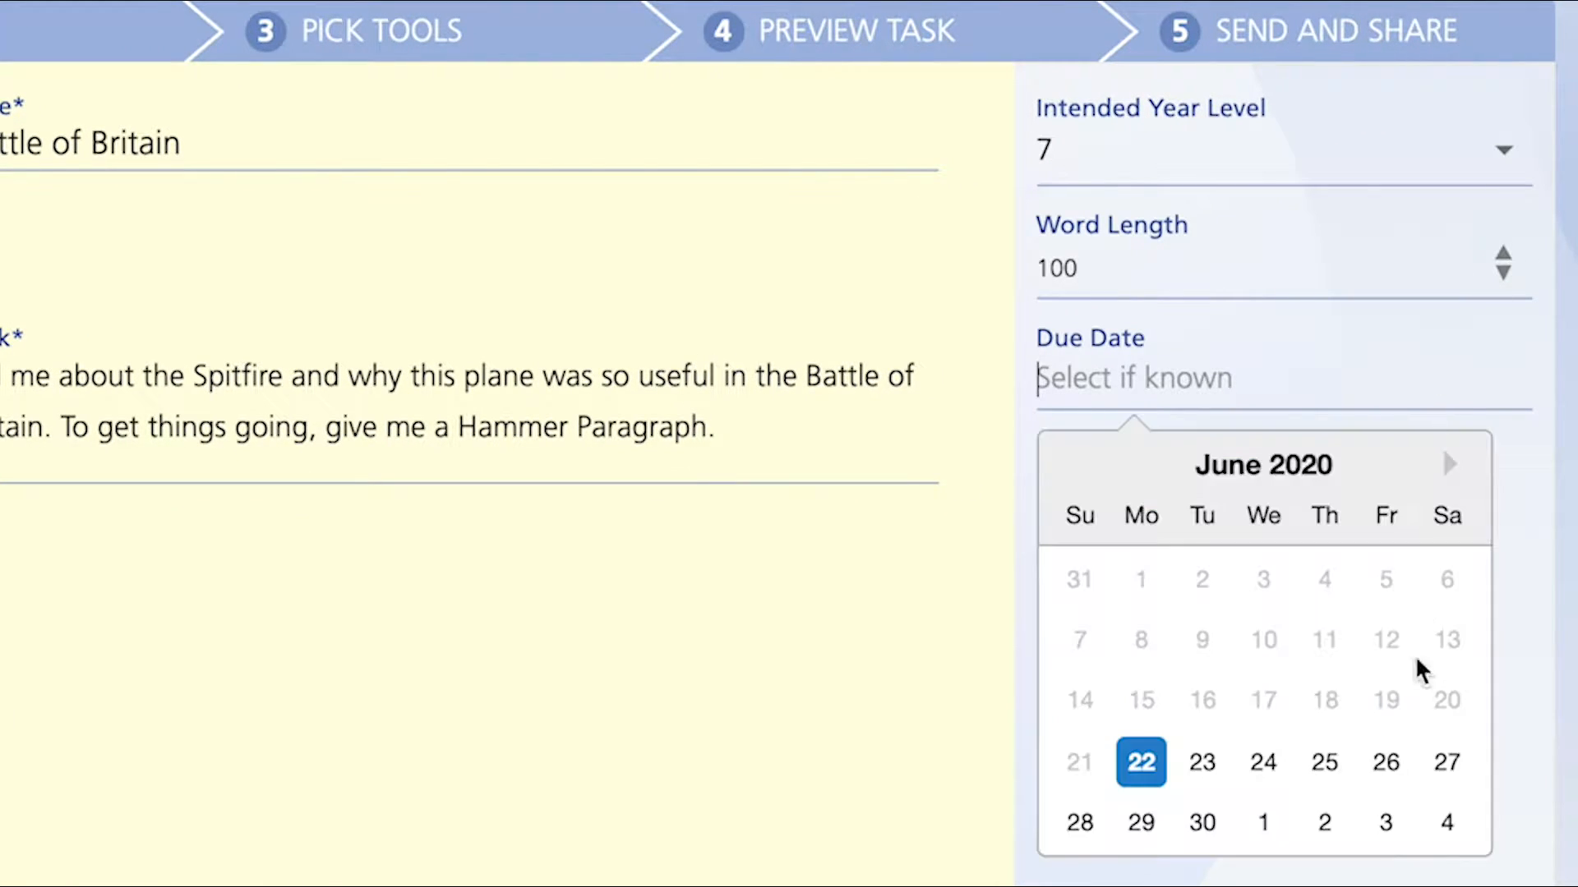
pyautogui.click(1445, 821)
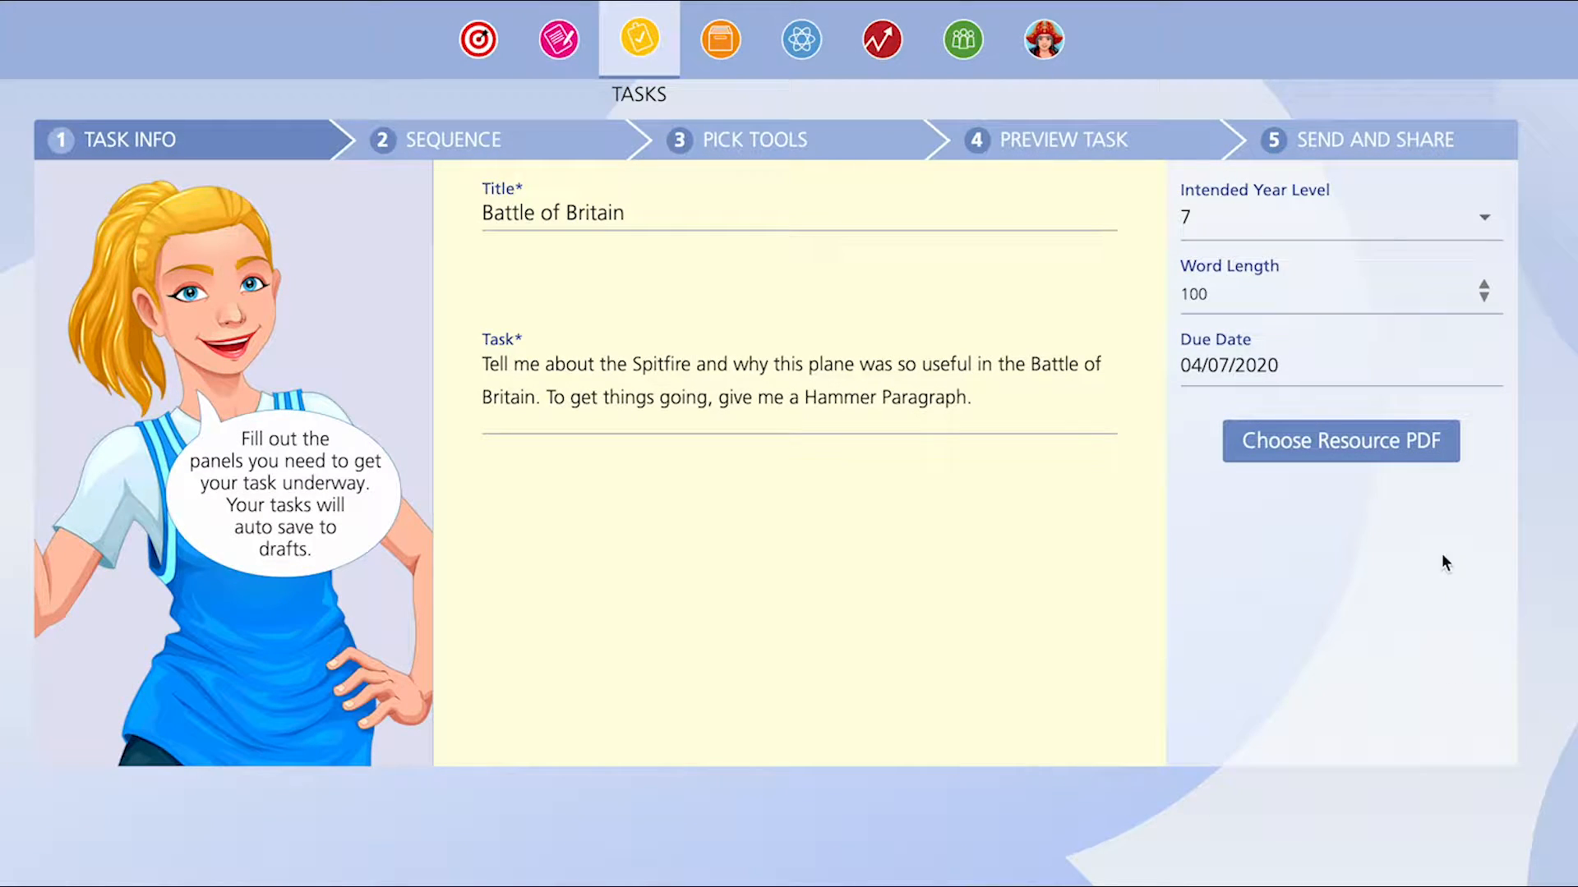
pyautogui.click(1356, 444)
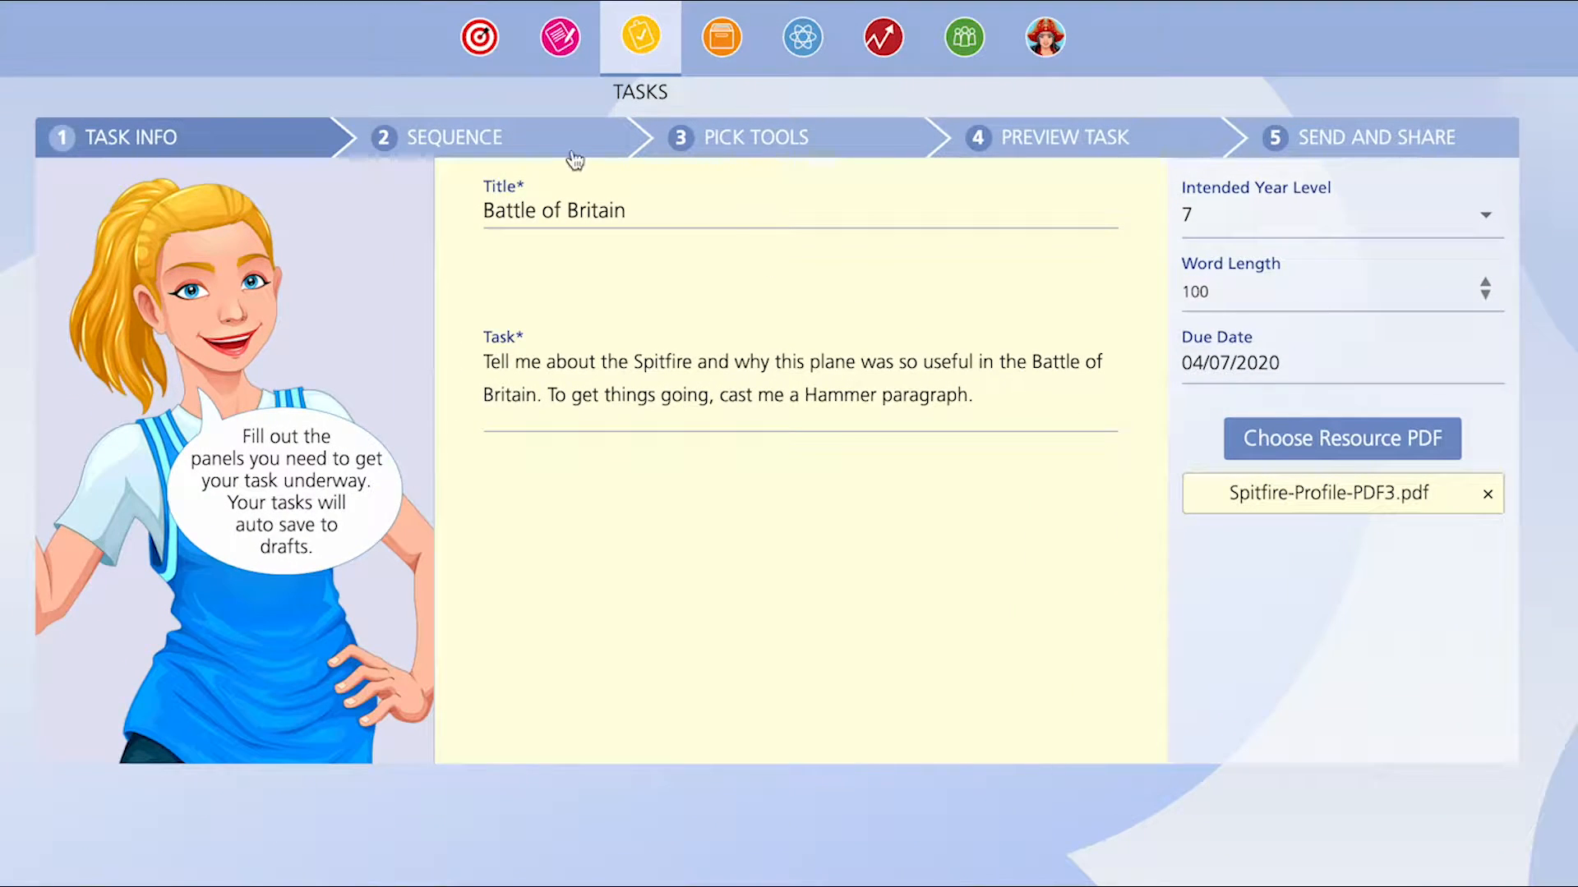
# - In the box plan sequence, set the second Key Idea box's delivery to The Hammer and rename it Hammer
pyautogui.click(574, 156)
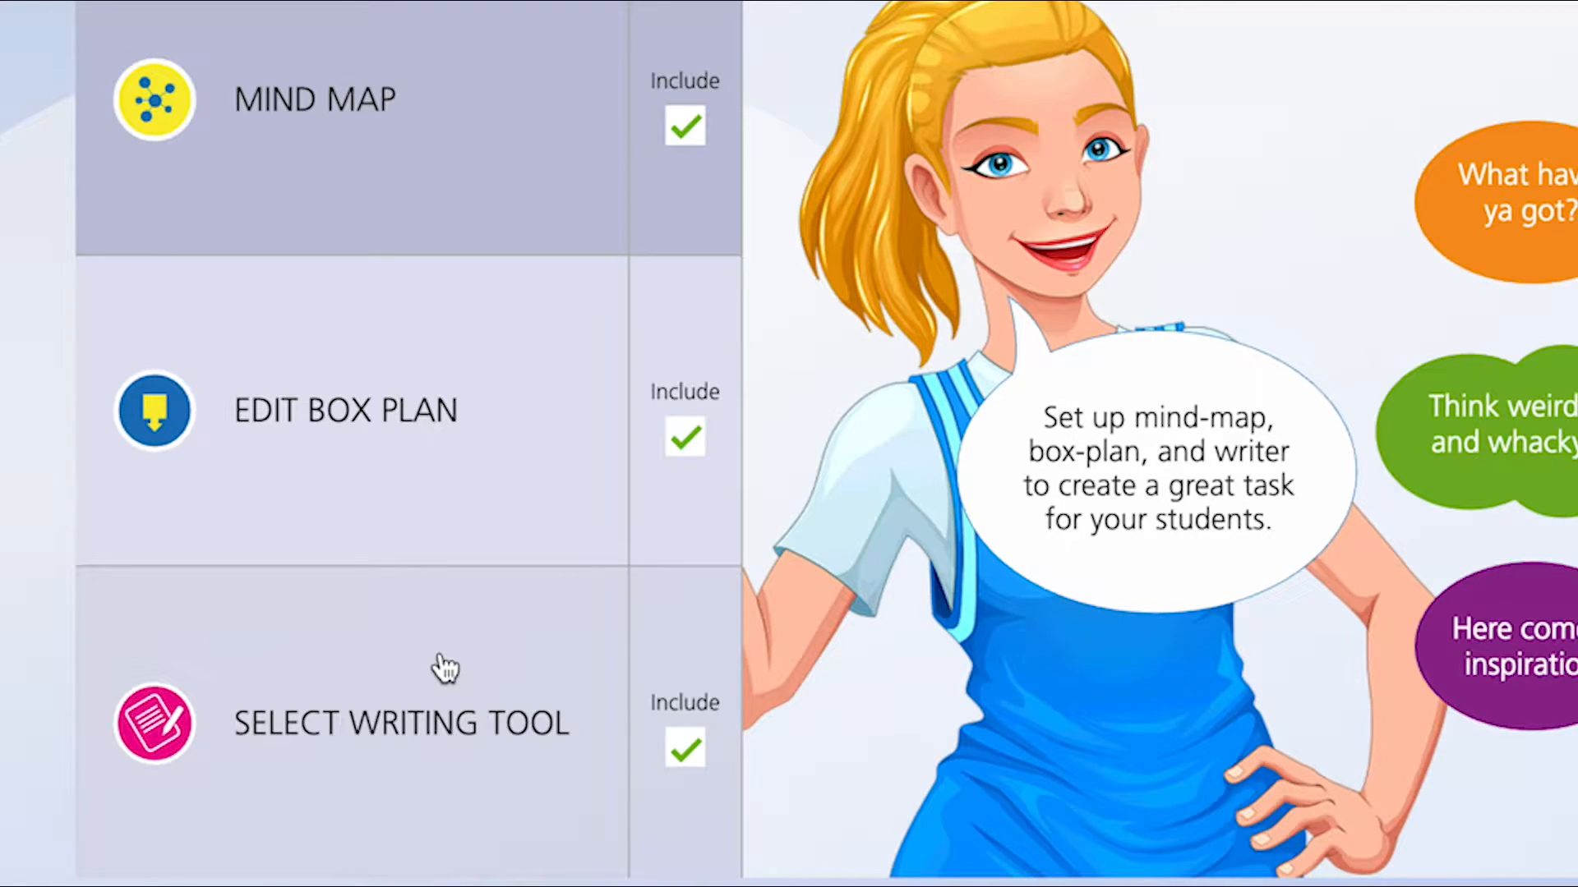
pyautogui.click(693, 747)
pyautogui.click(693, 751)
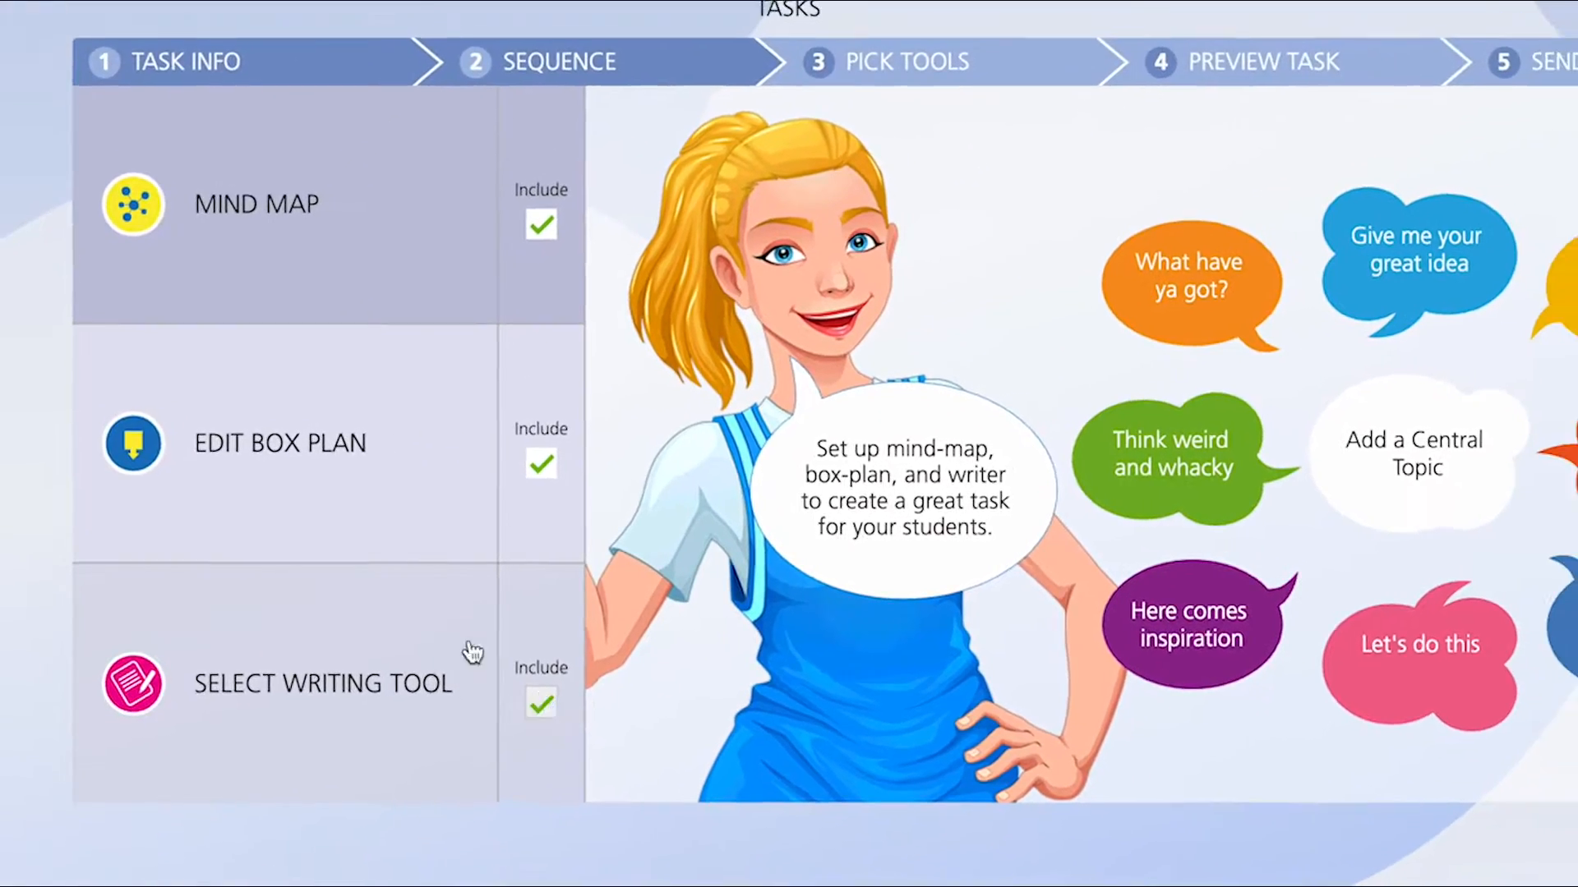
pyautogui.click(337, 482)
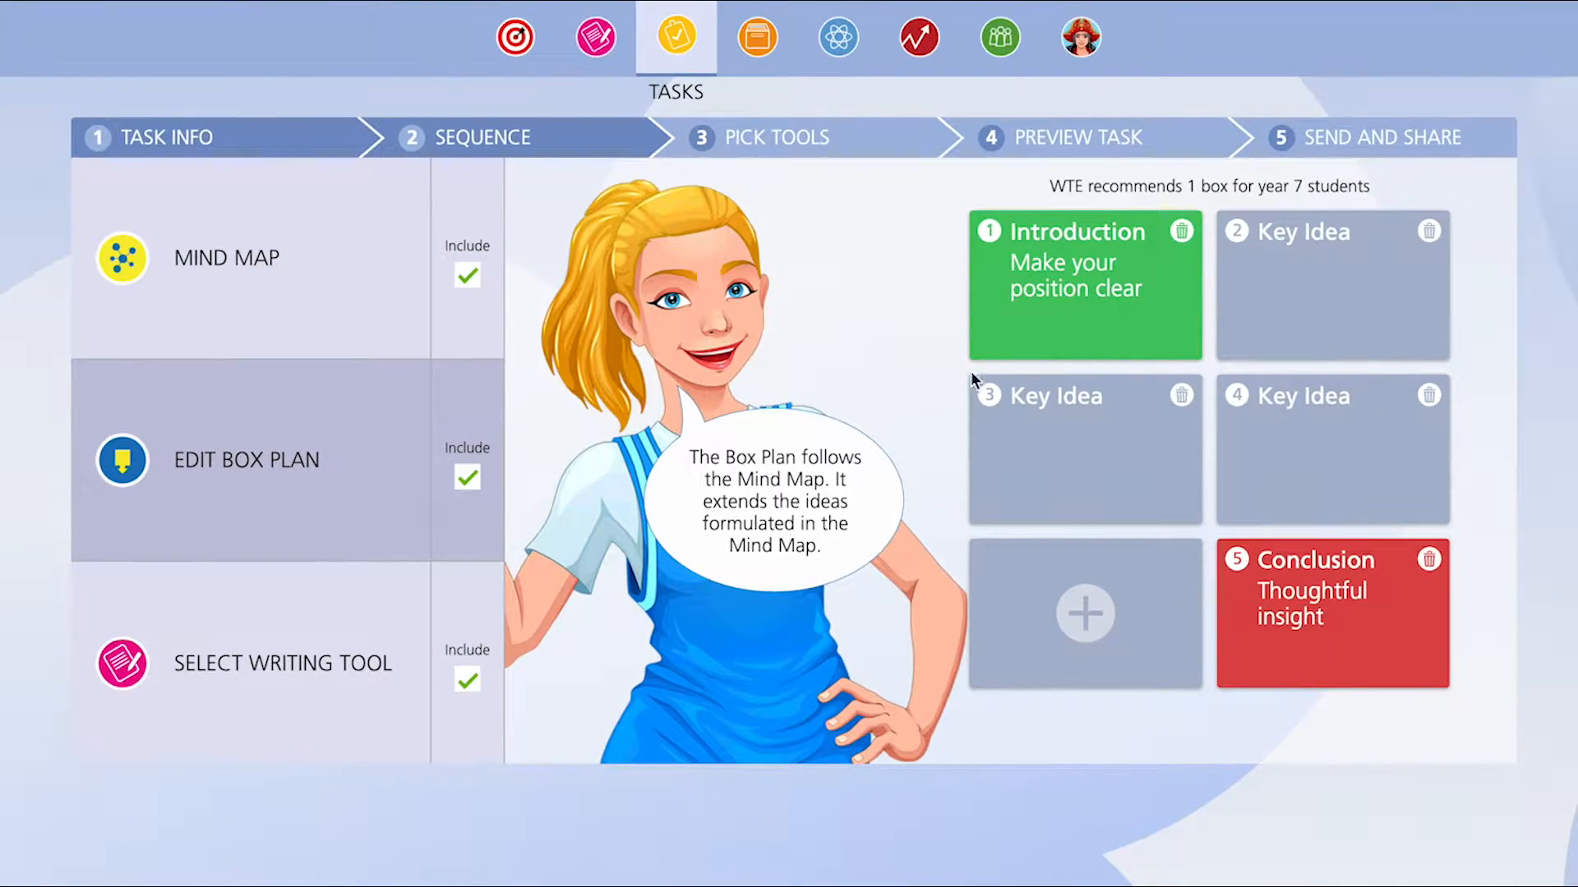
pyautogui.click(1303, 264)
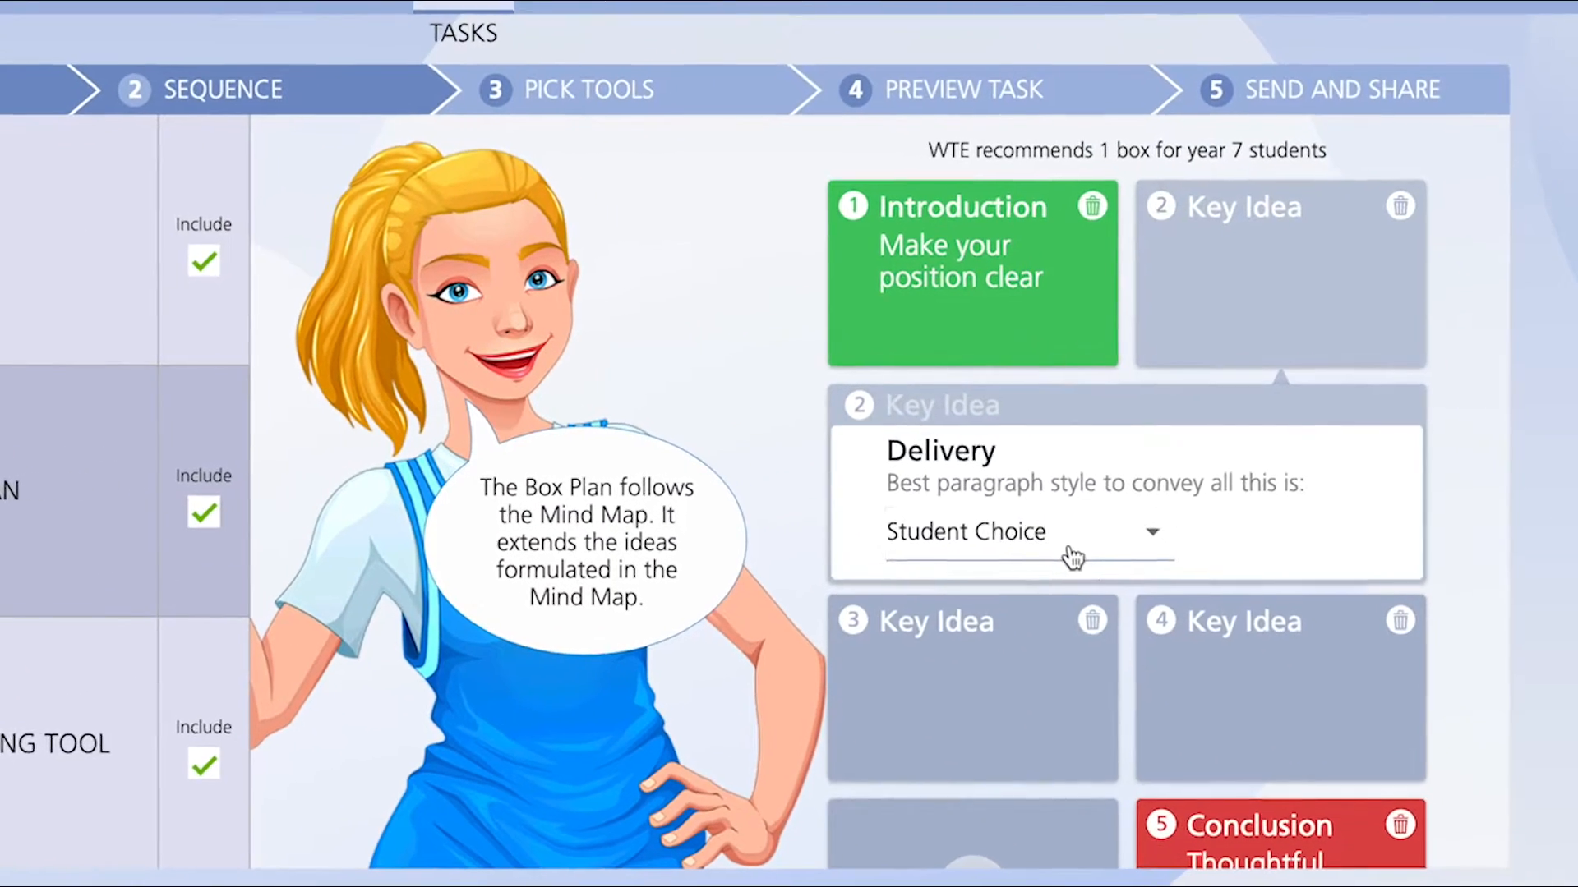
pyautogui.click(1155, 507)
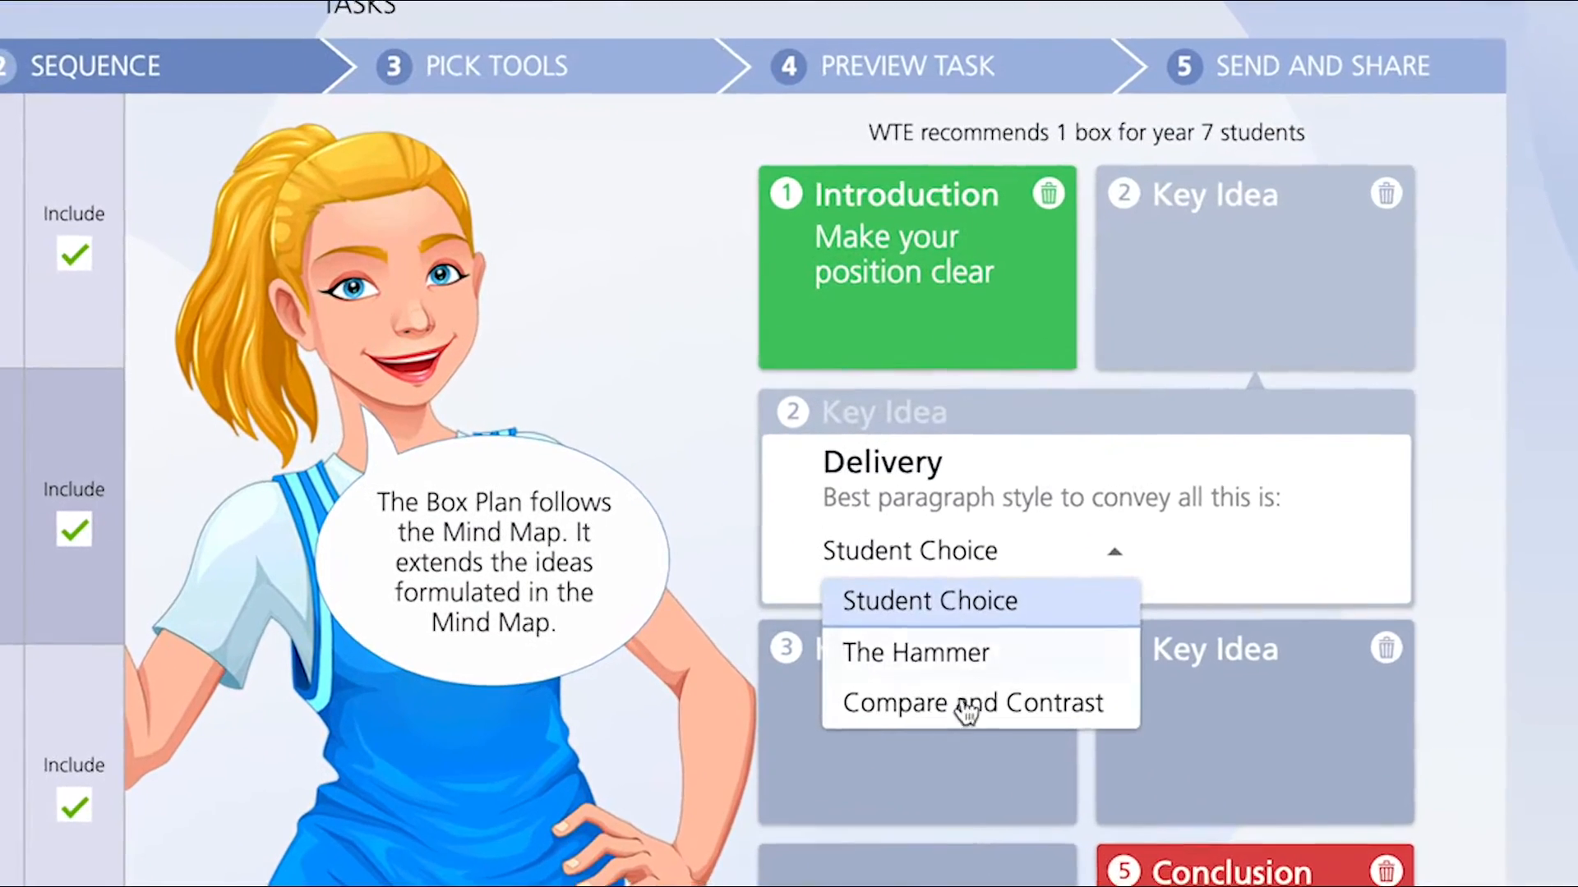
pyautogui.click(970, 656)
pyautogui.click(920, 418)
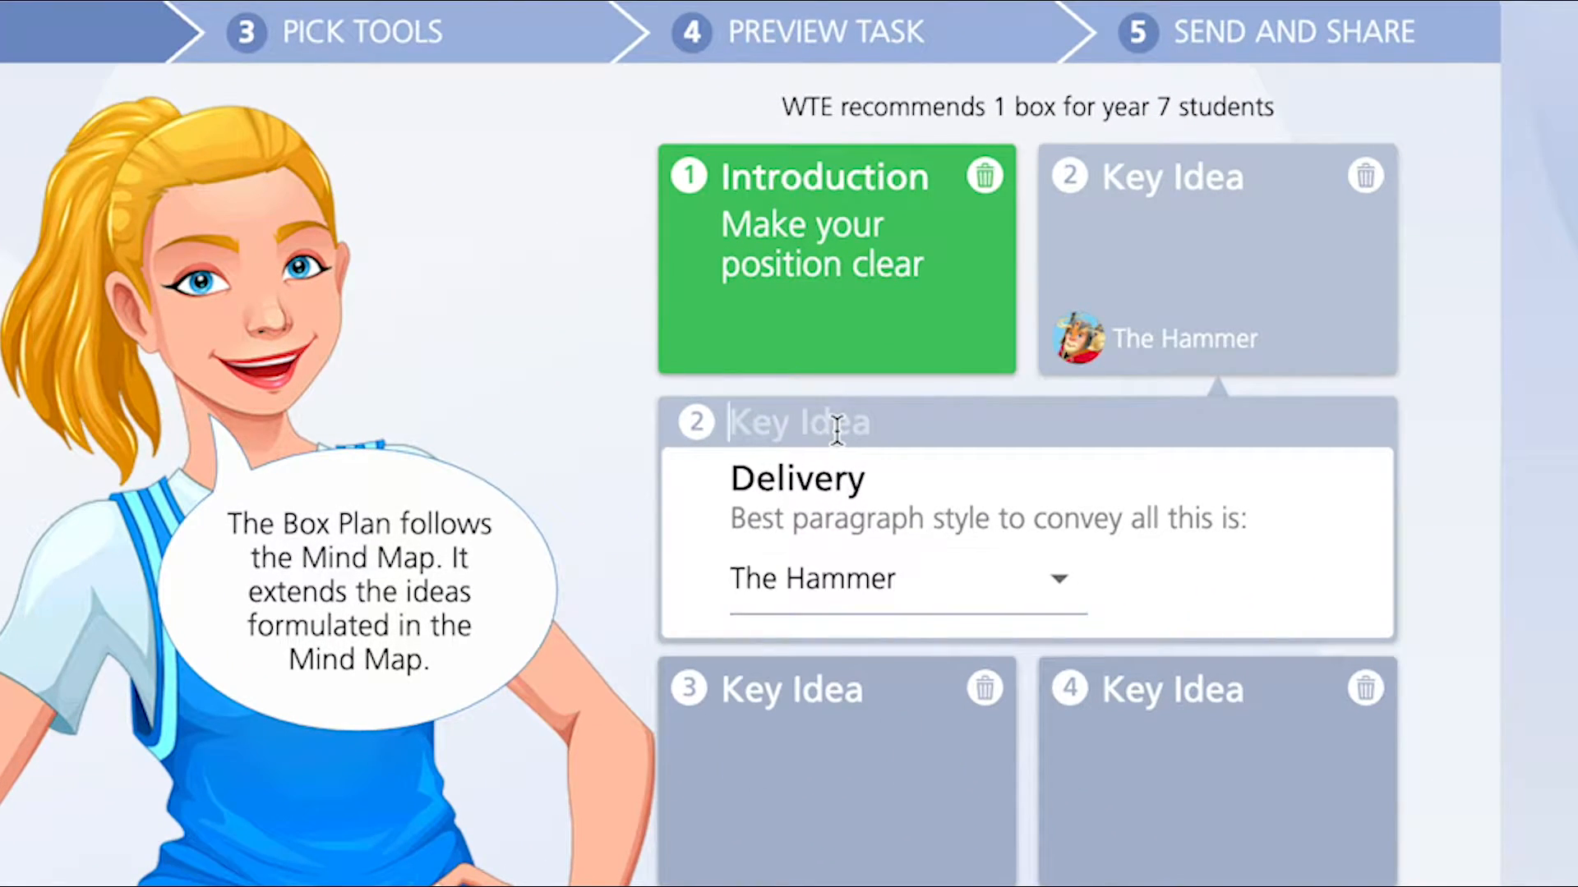
pyautogui.write('Hammer')
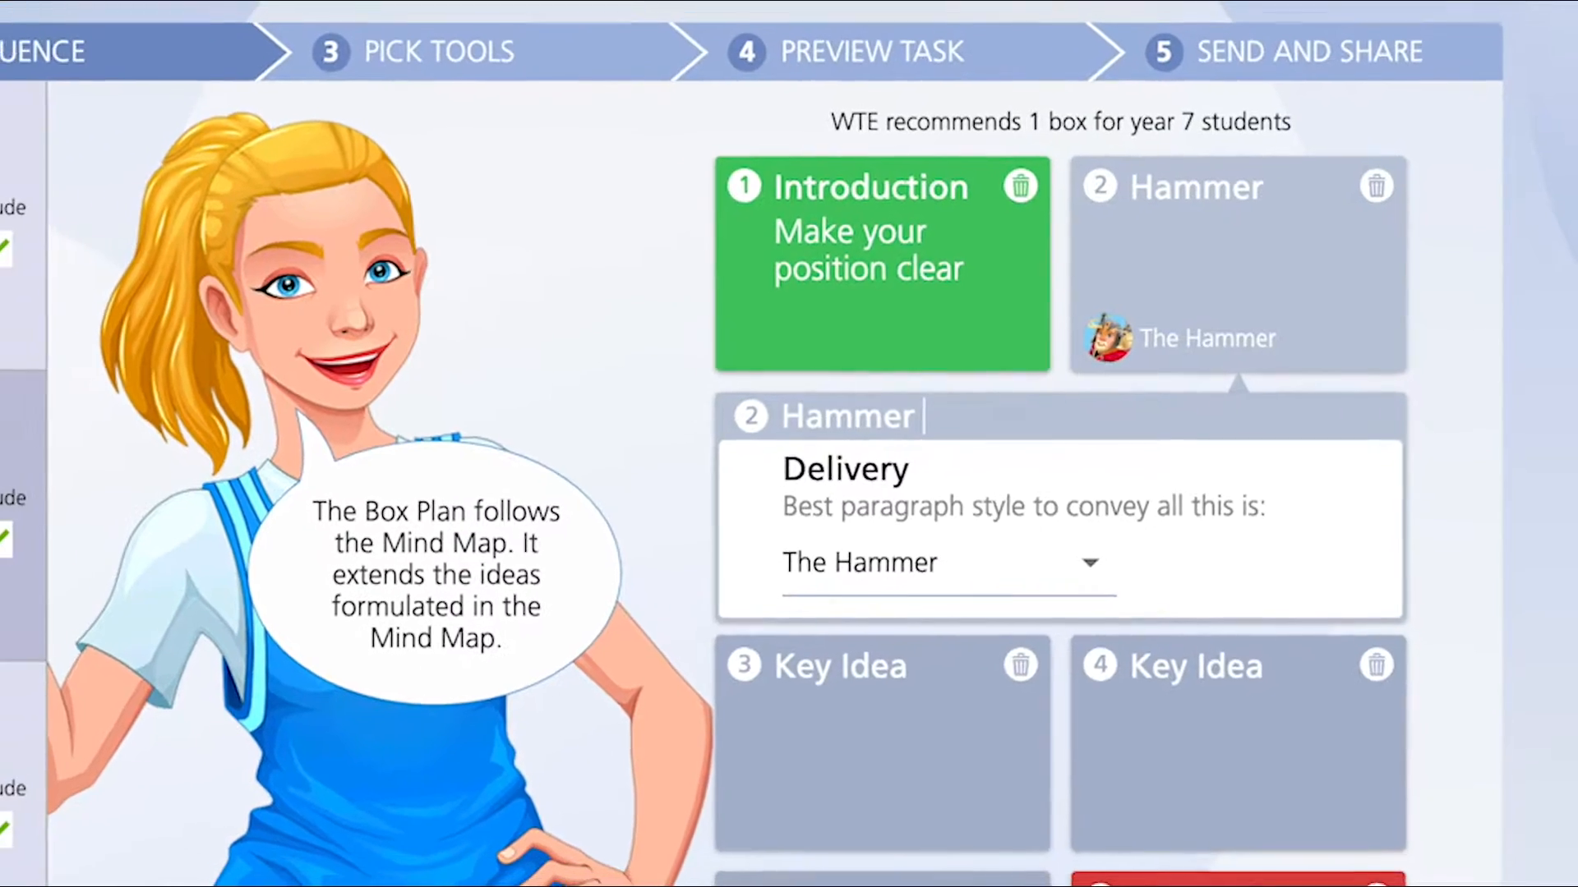
pyautogui.press('Return')
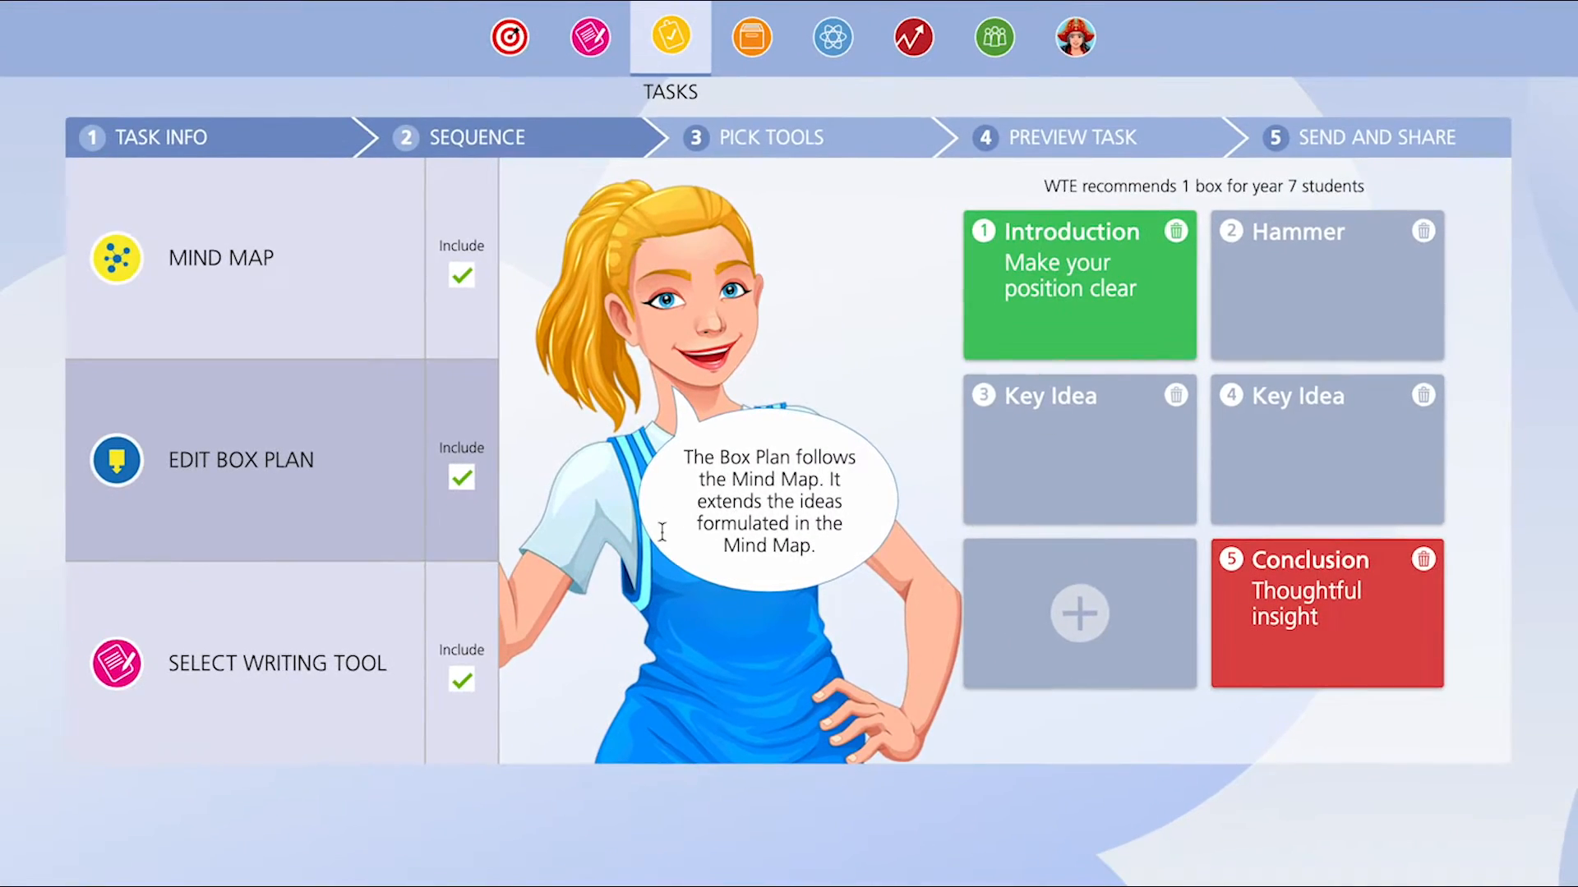
# - Compare the writing tools and choose Storyboard Writer as the task's writing tool
pyautogui.click(354, 610)
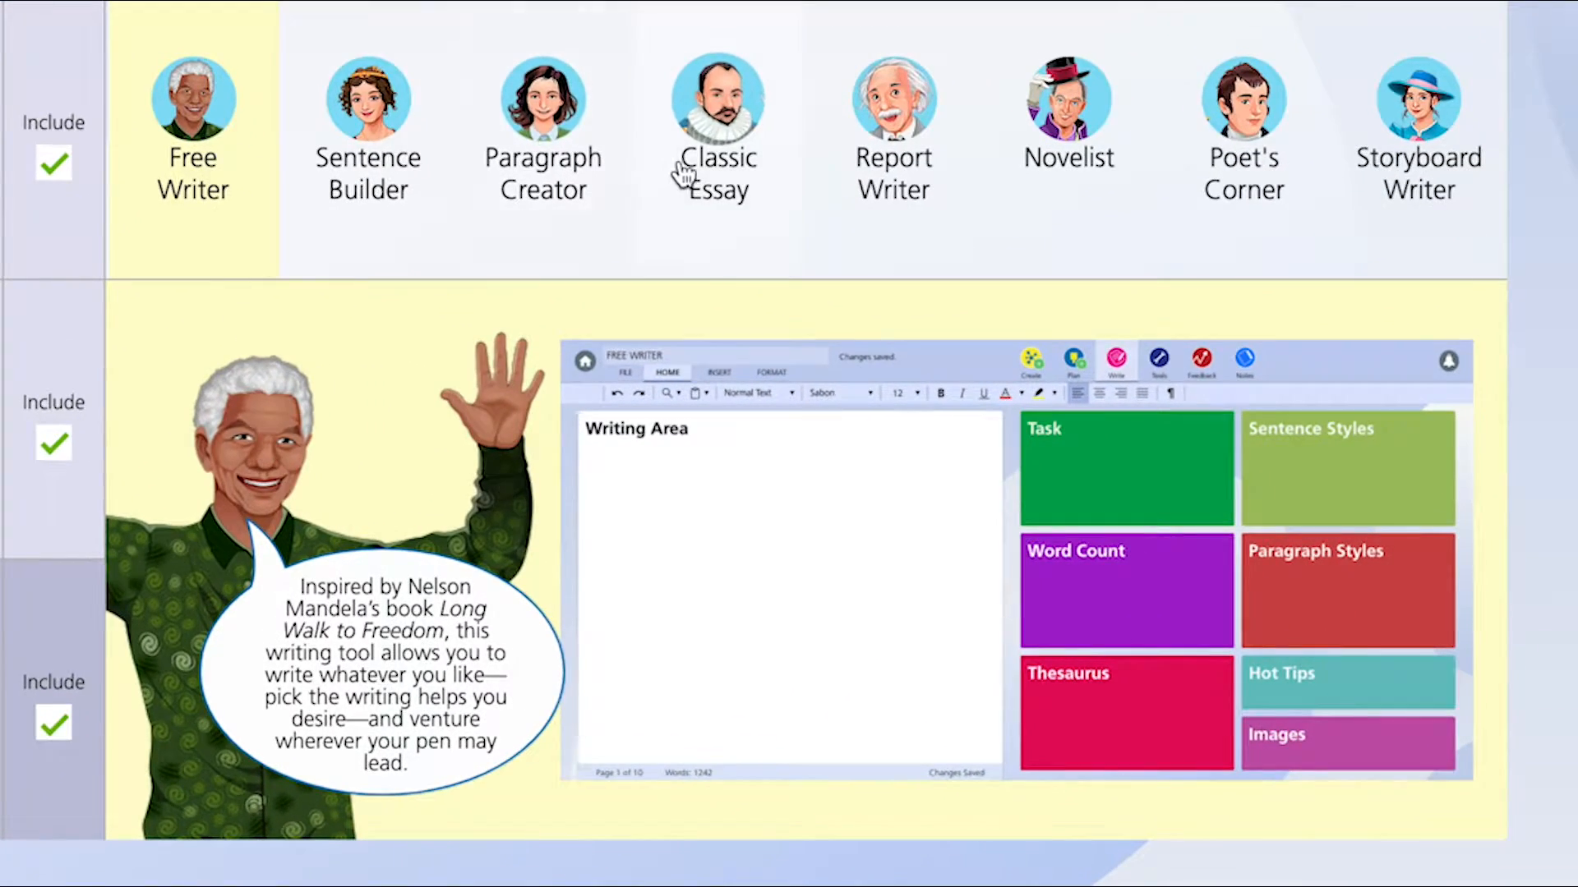
pyautogui.click(723, 182)
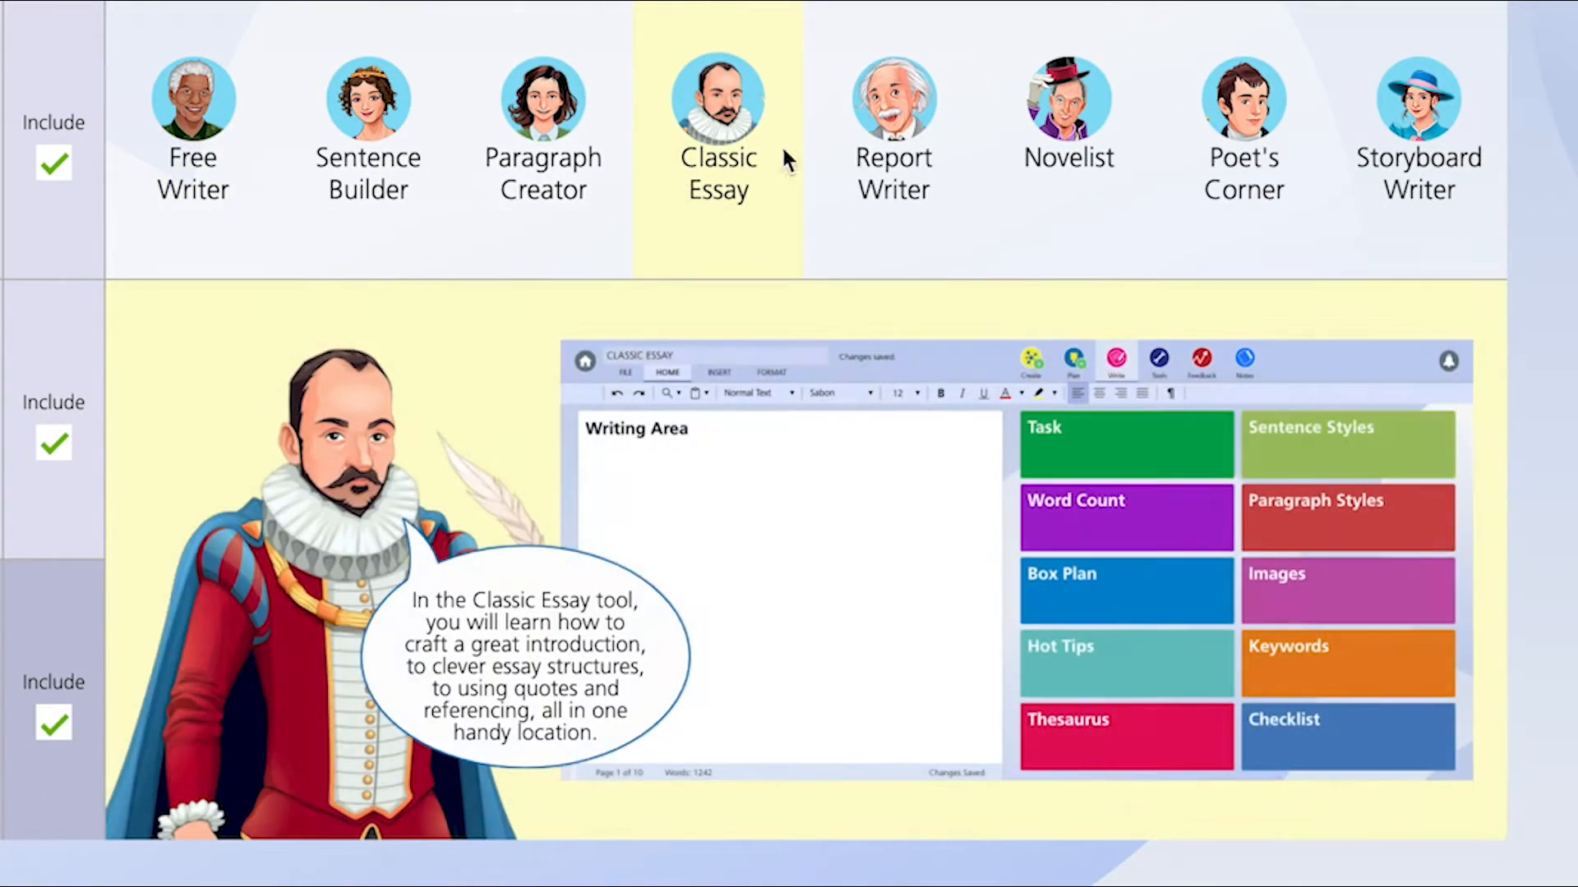
pyautogui.click(905, 127)
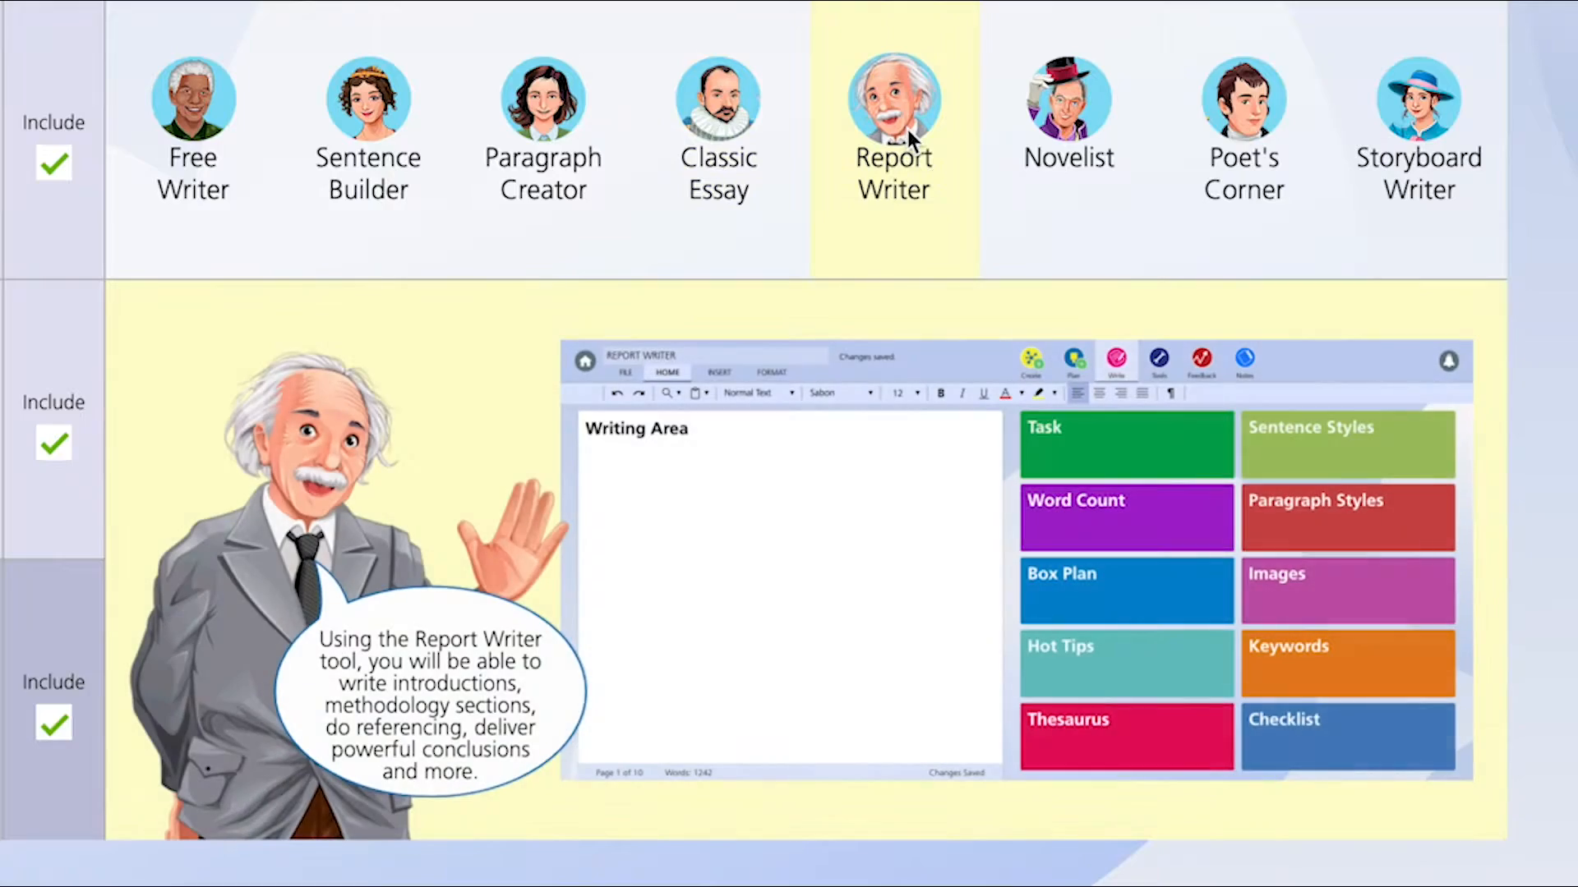
pyautogui.click(1389, 115)
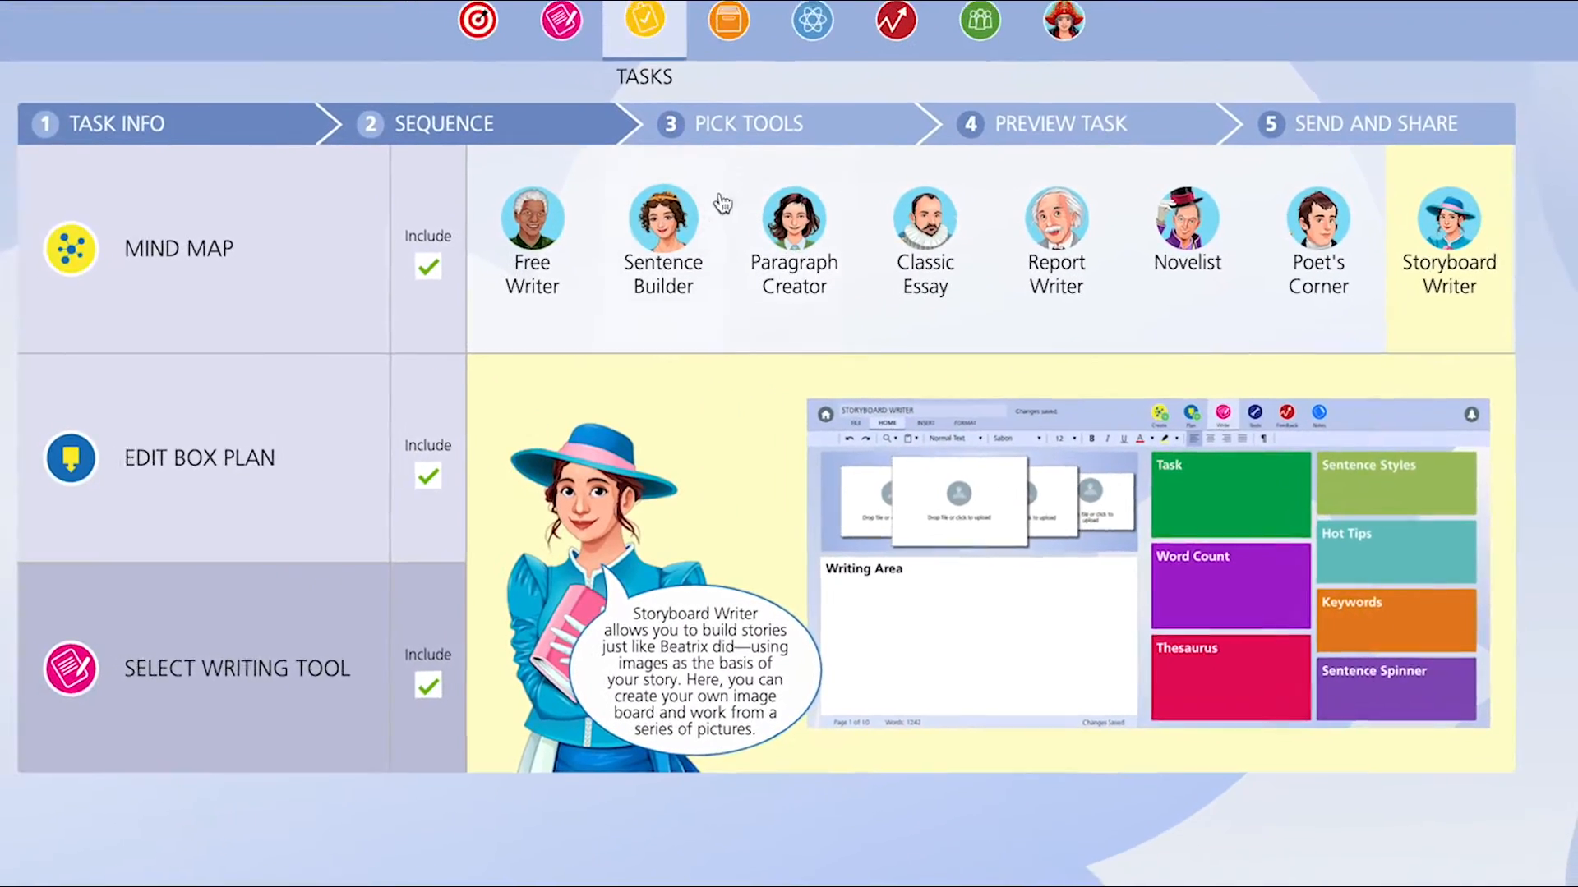
# - Add the item Use Hammer Paragraph to the Remember these things checklist
pyautogui.click(779, 146)
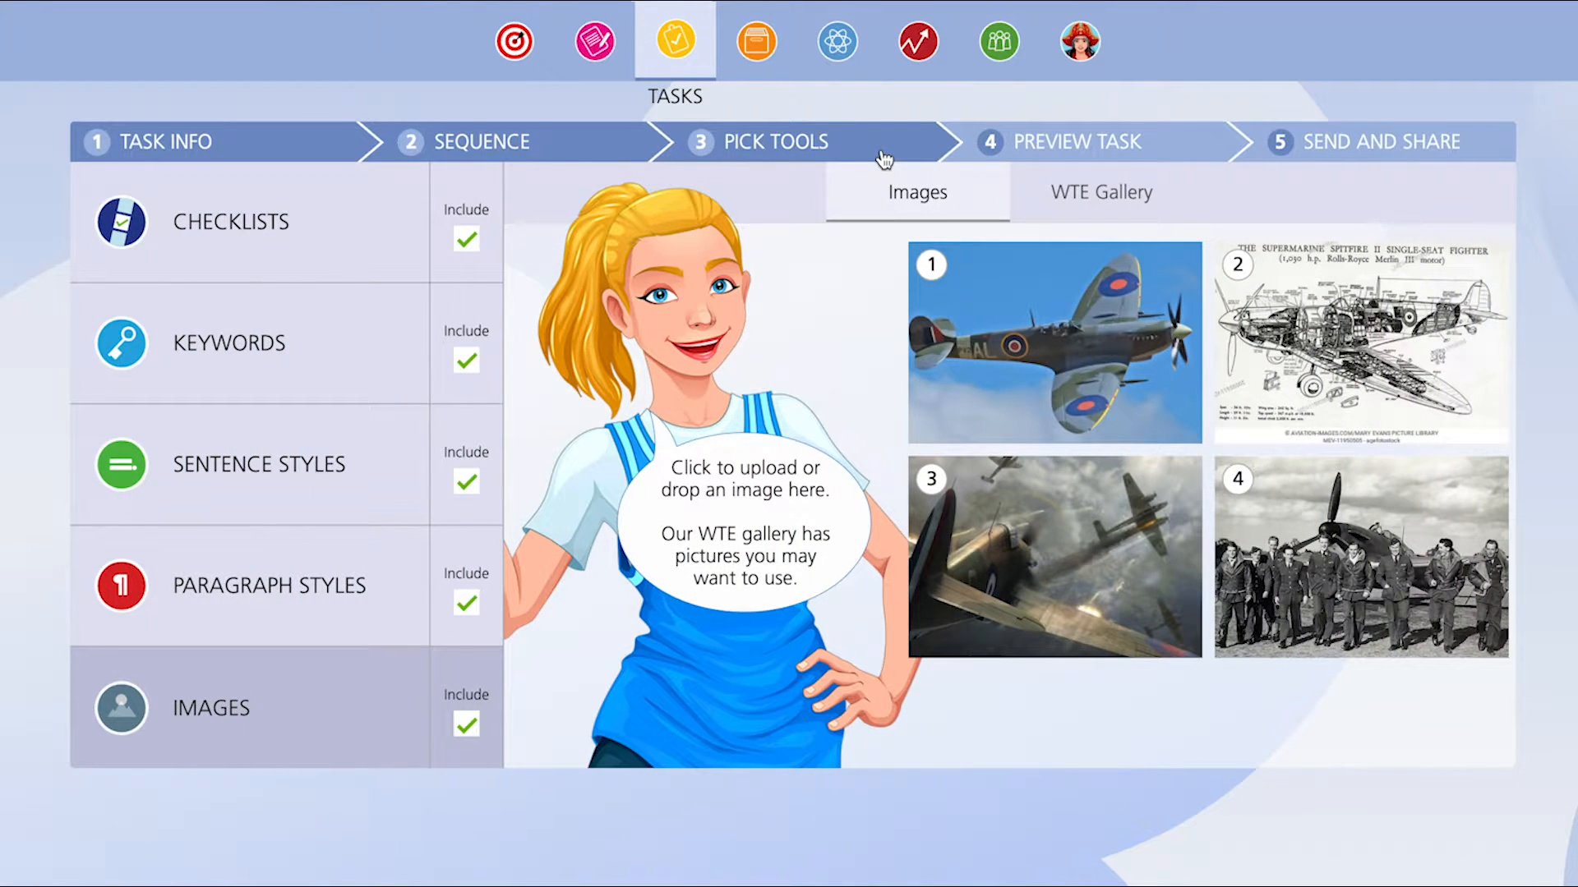
pyautogui.click(376, 220)
pyautogui.click(1443, 375)
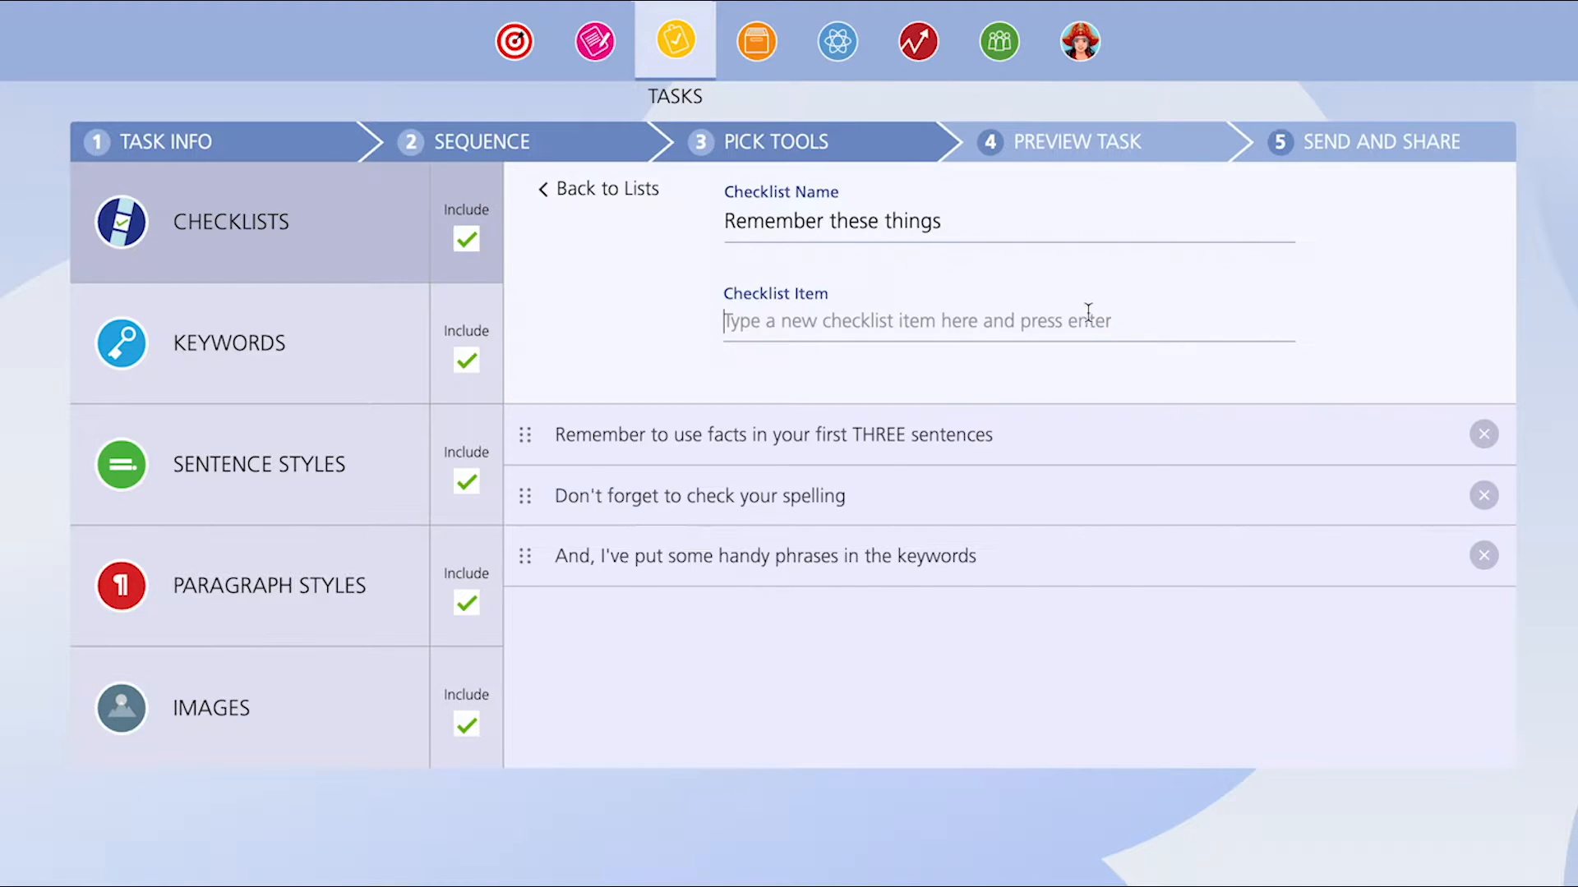
pyautogui.write('Use ')
pyautogui.write('Ham')
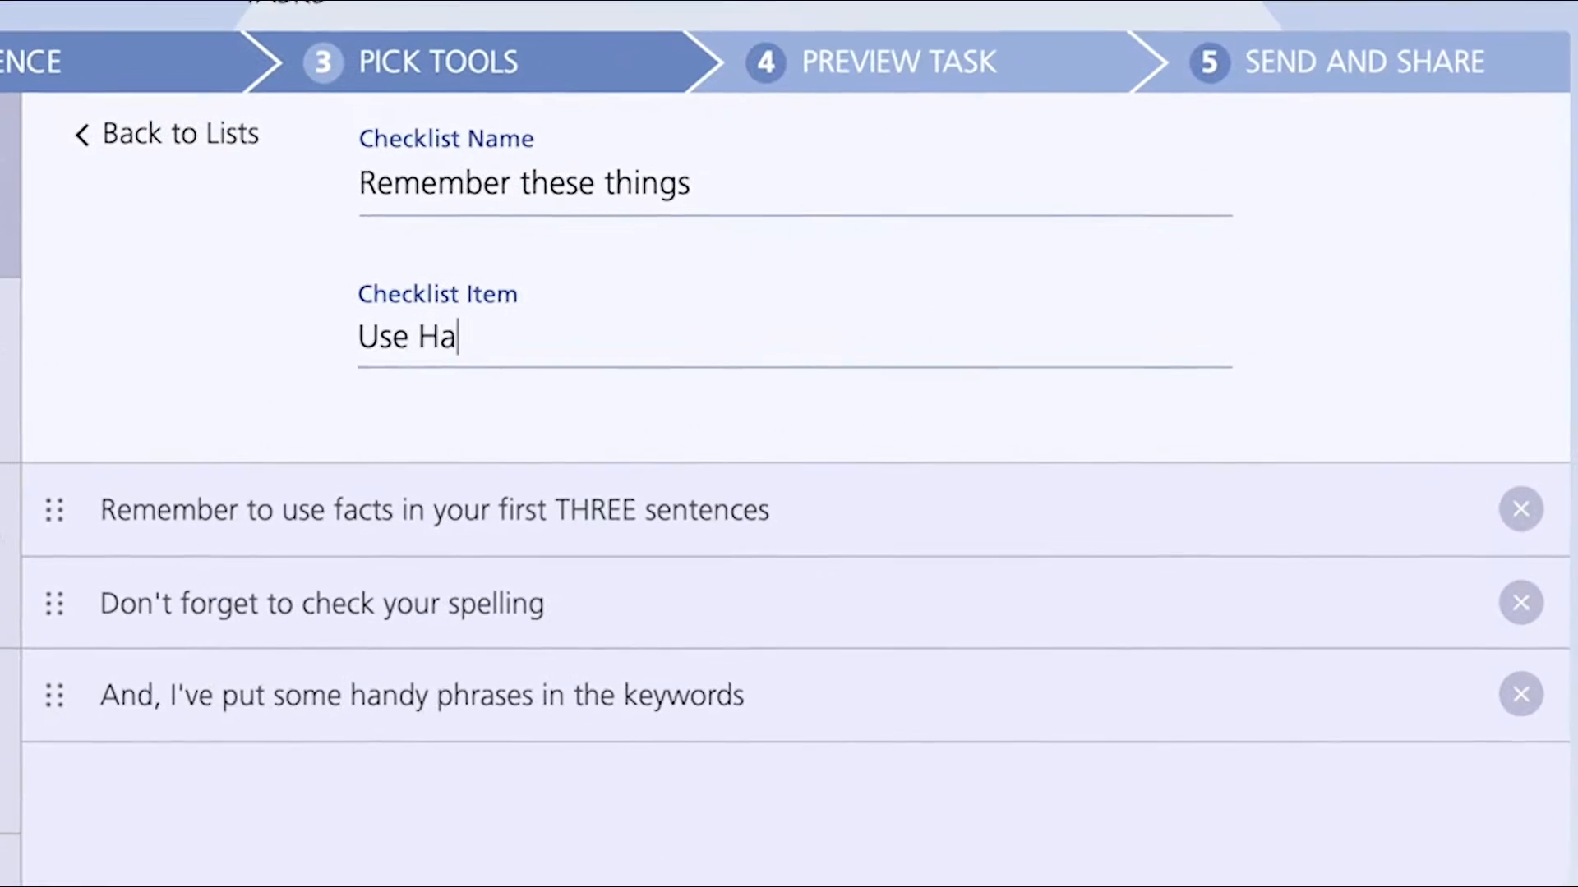
pyautogui.write('mer Paragrap')
pyautogui.press('Return')
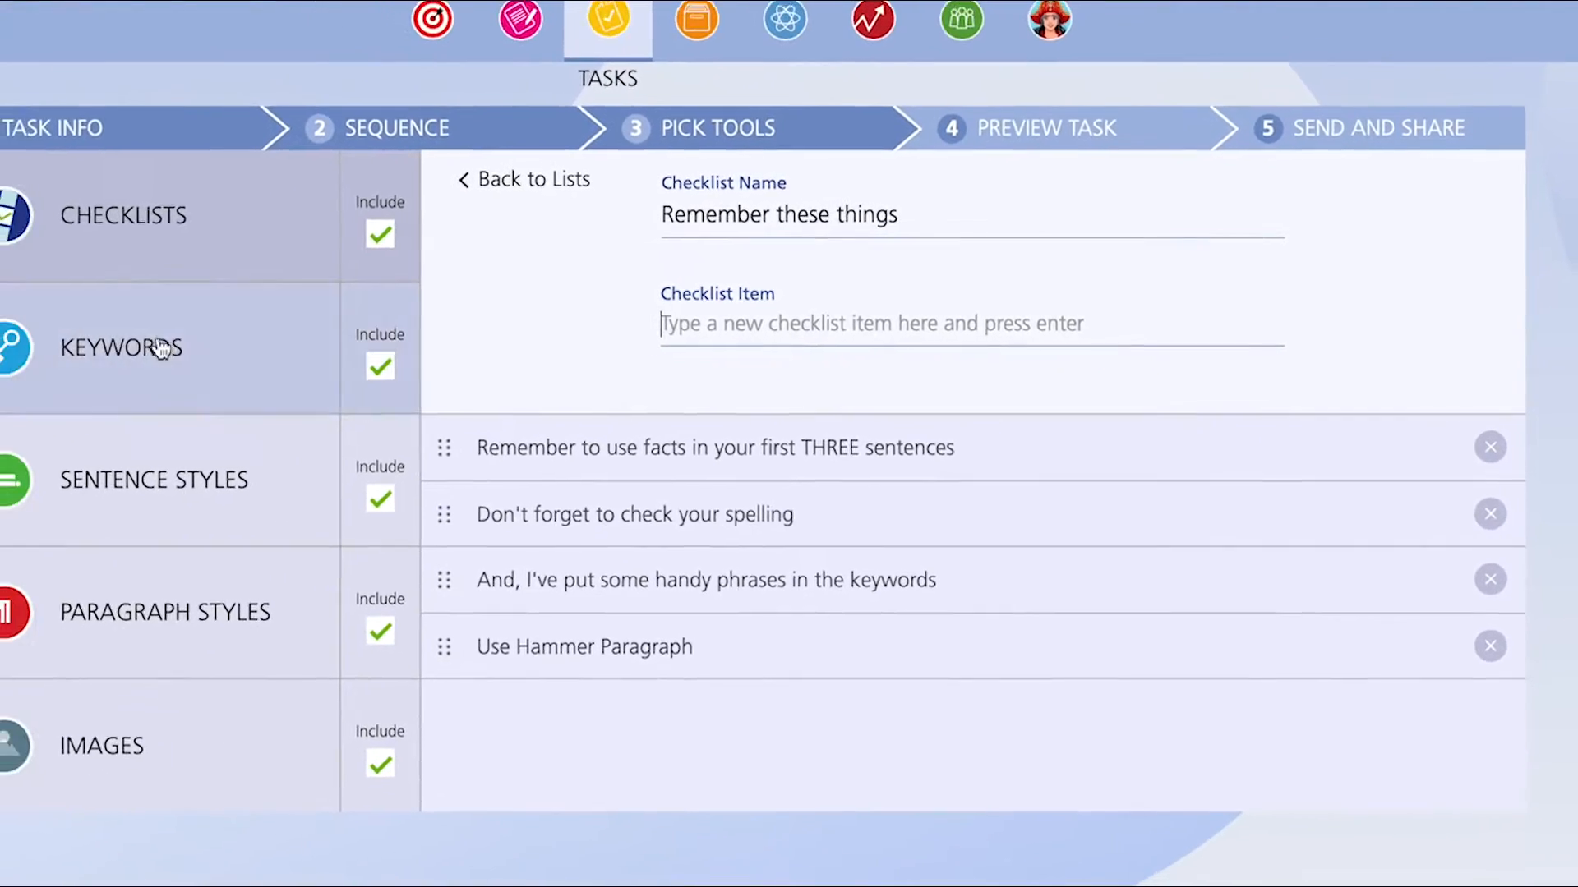
# - Add the keyword Luftwaffe to the Battle of Britain keyword list and move it to second place
pyautogui.click(17, 353)
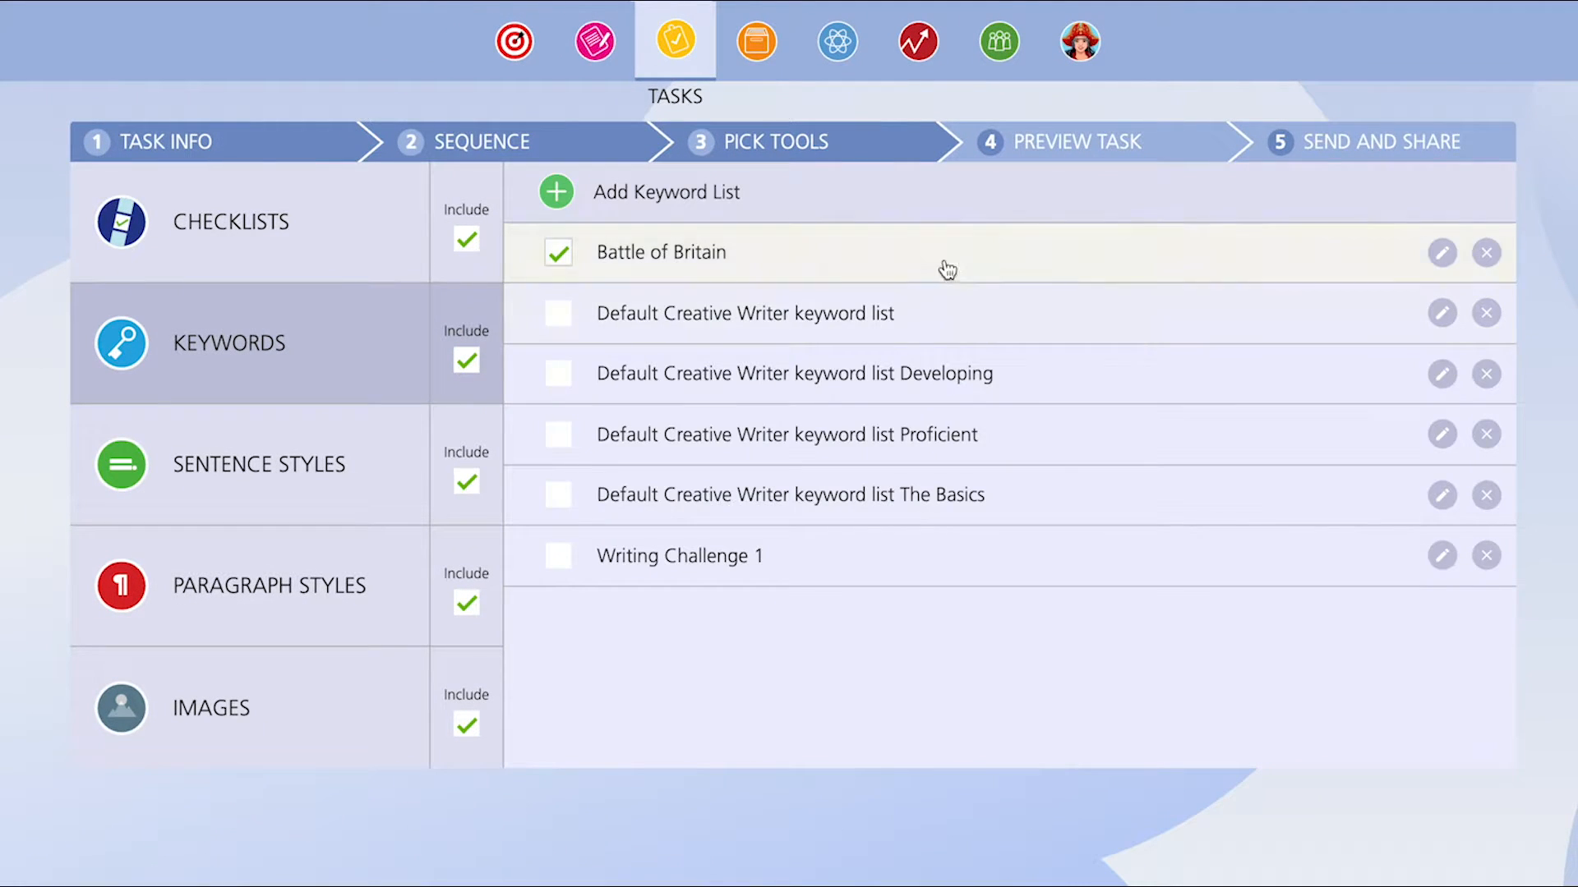
pyautogui.click(1442, 253)
pyautogui.write('Luftwaffe')
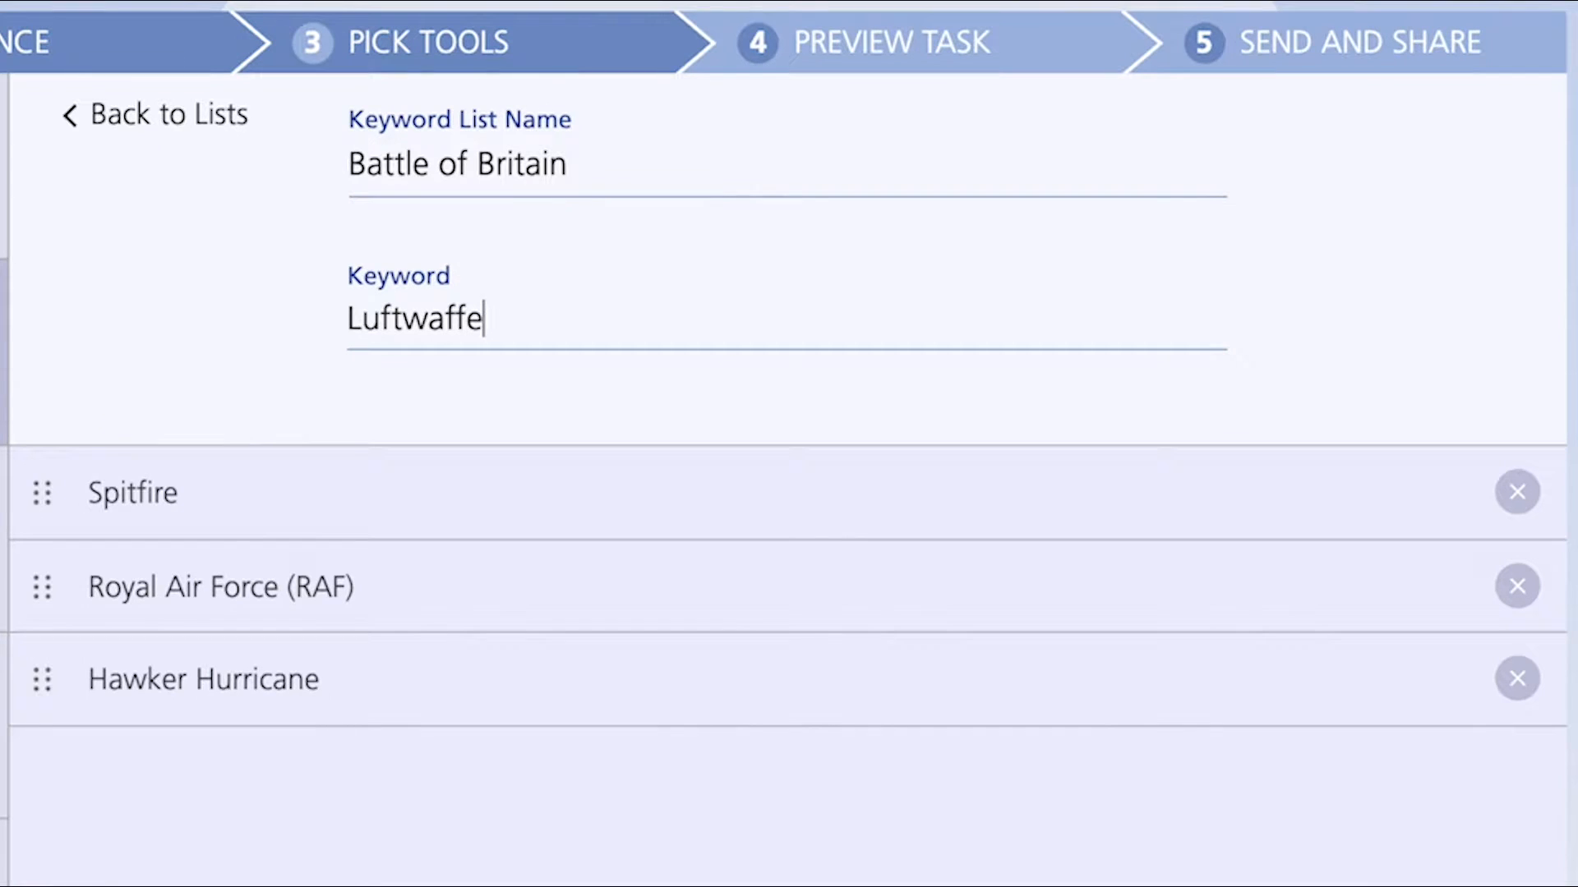
pyautogui.press('Return')
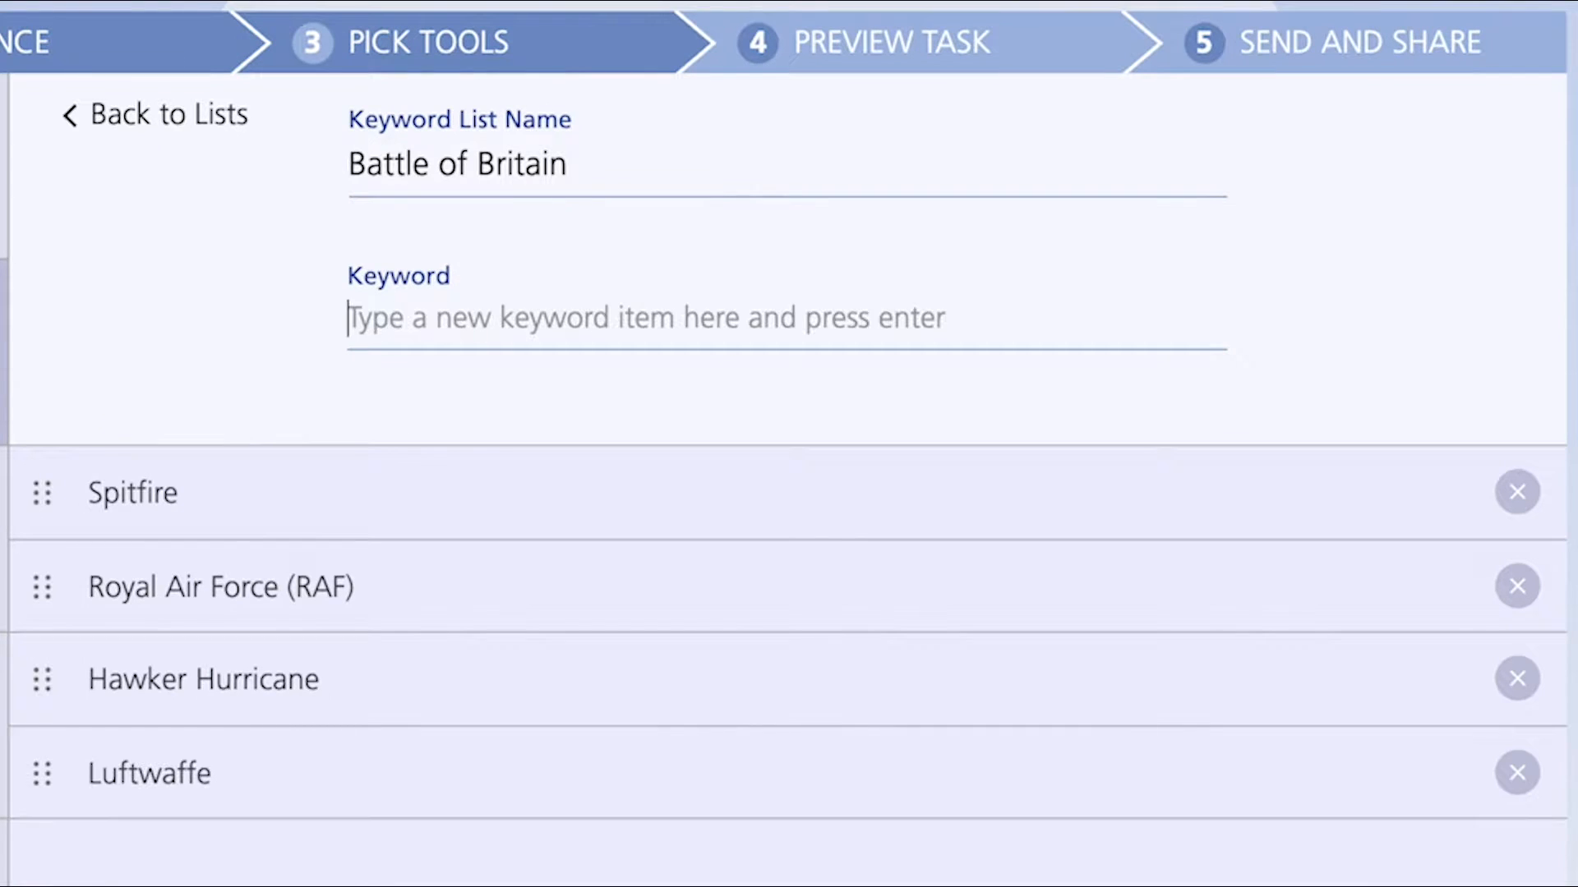
pyautogui.moveTo(41, 773); pyautogui.dragTo(52, 555)
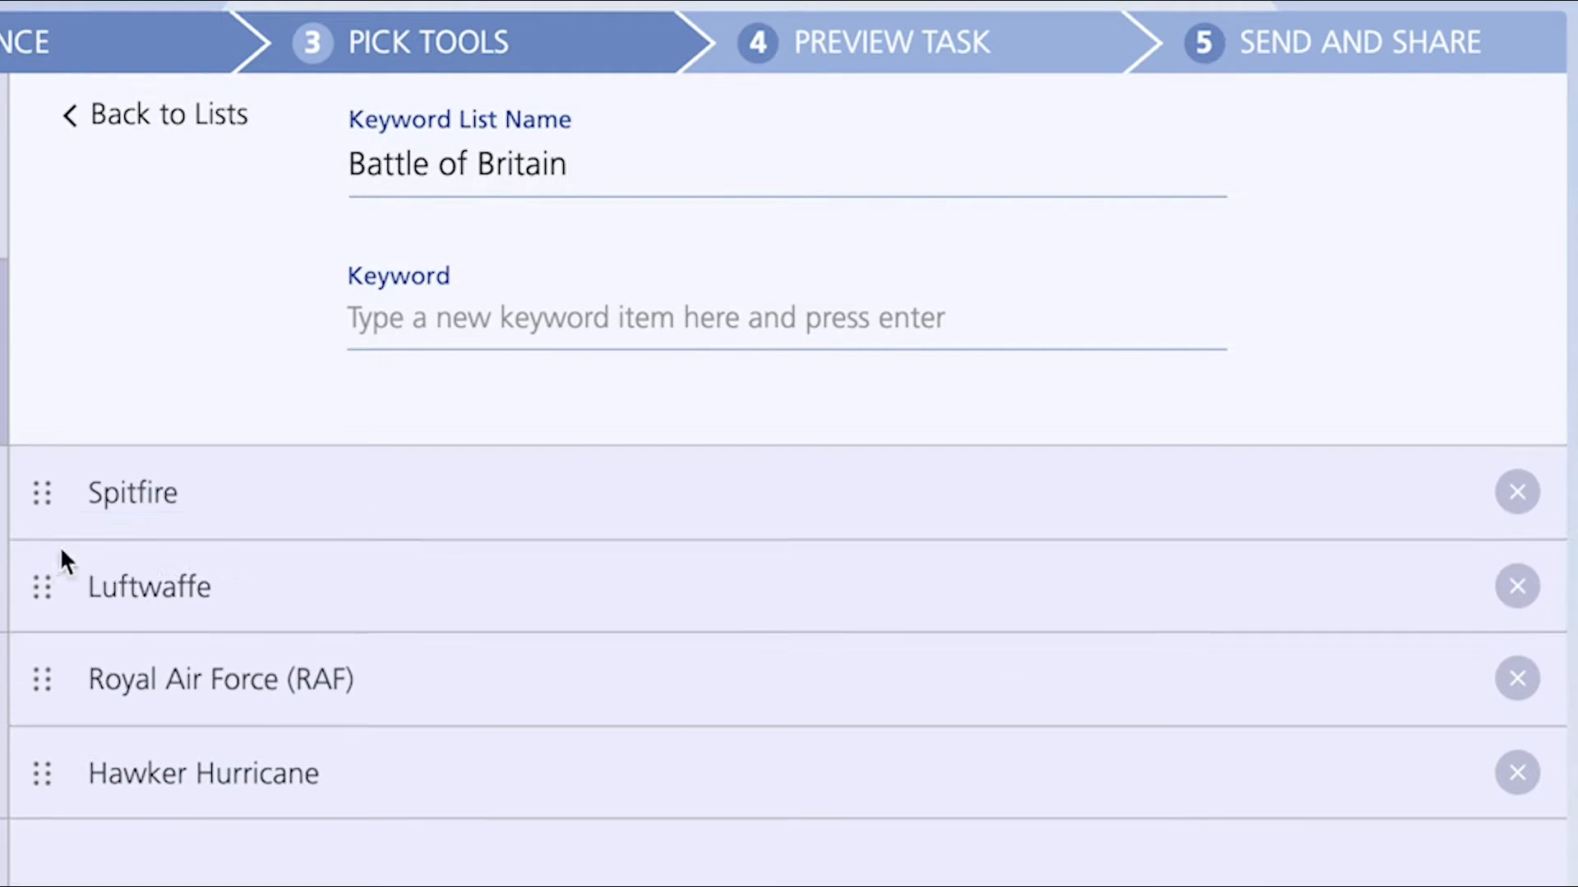
# - Deselect the Compare Contrast paragraph style for the task
pyautogui.click(8, 491)
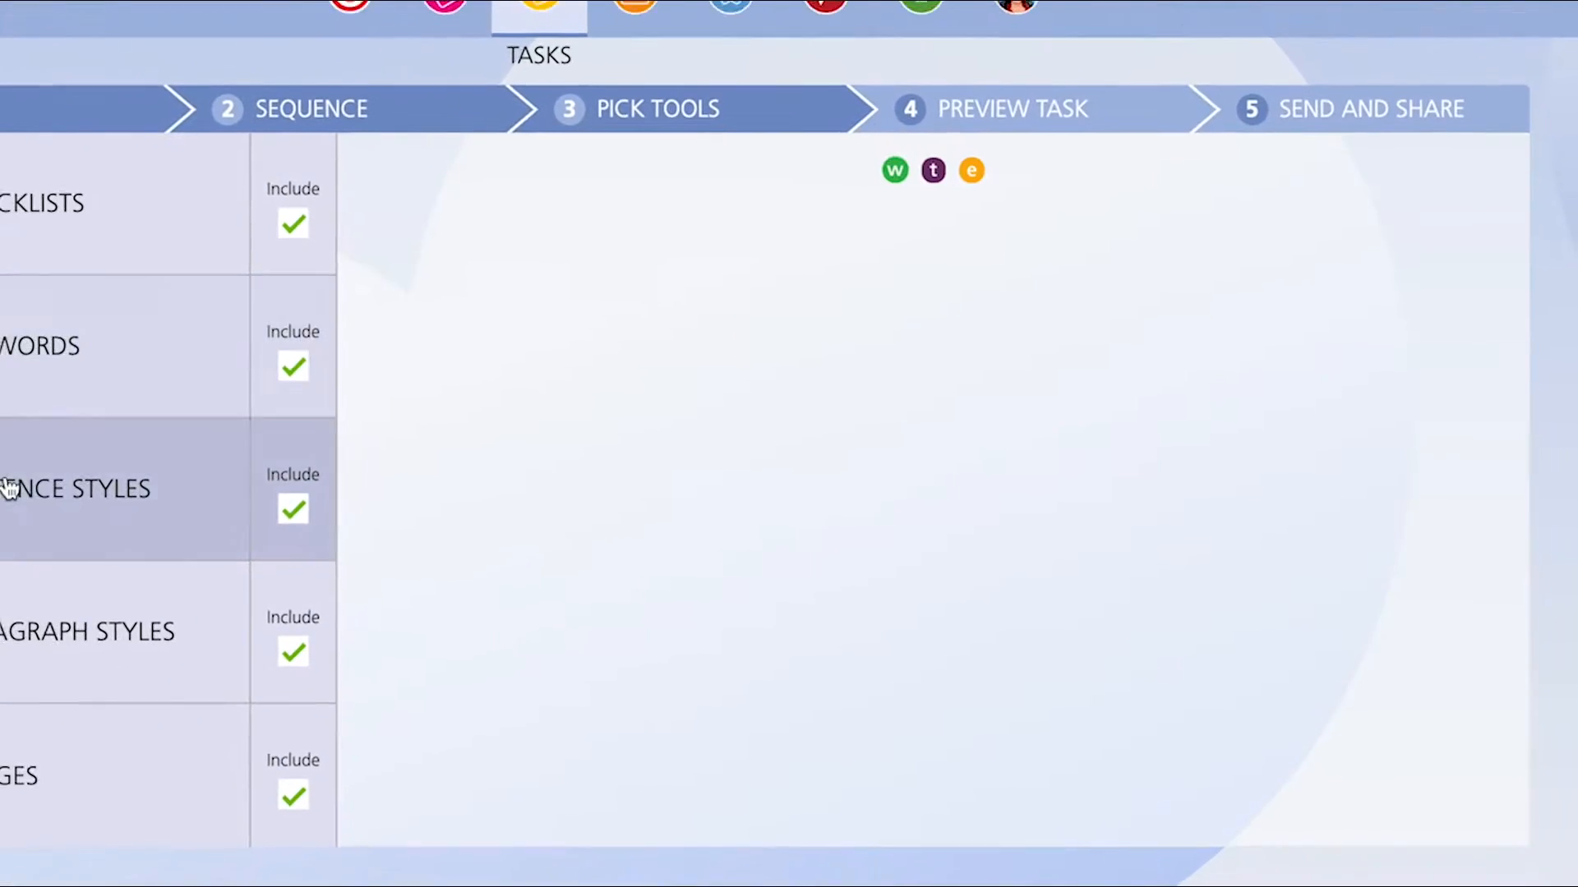
pyautogui.click(193, 576)
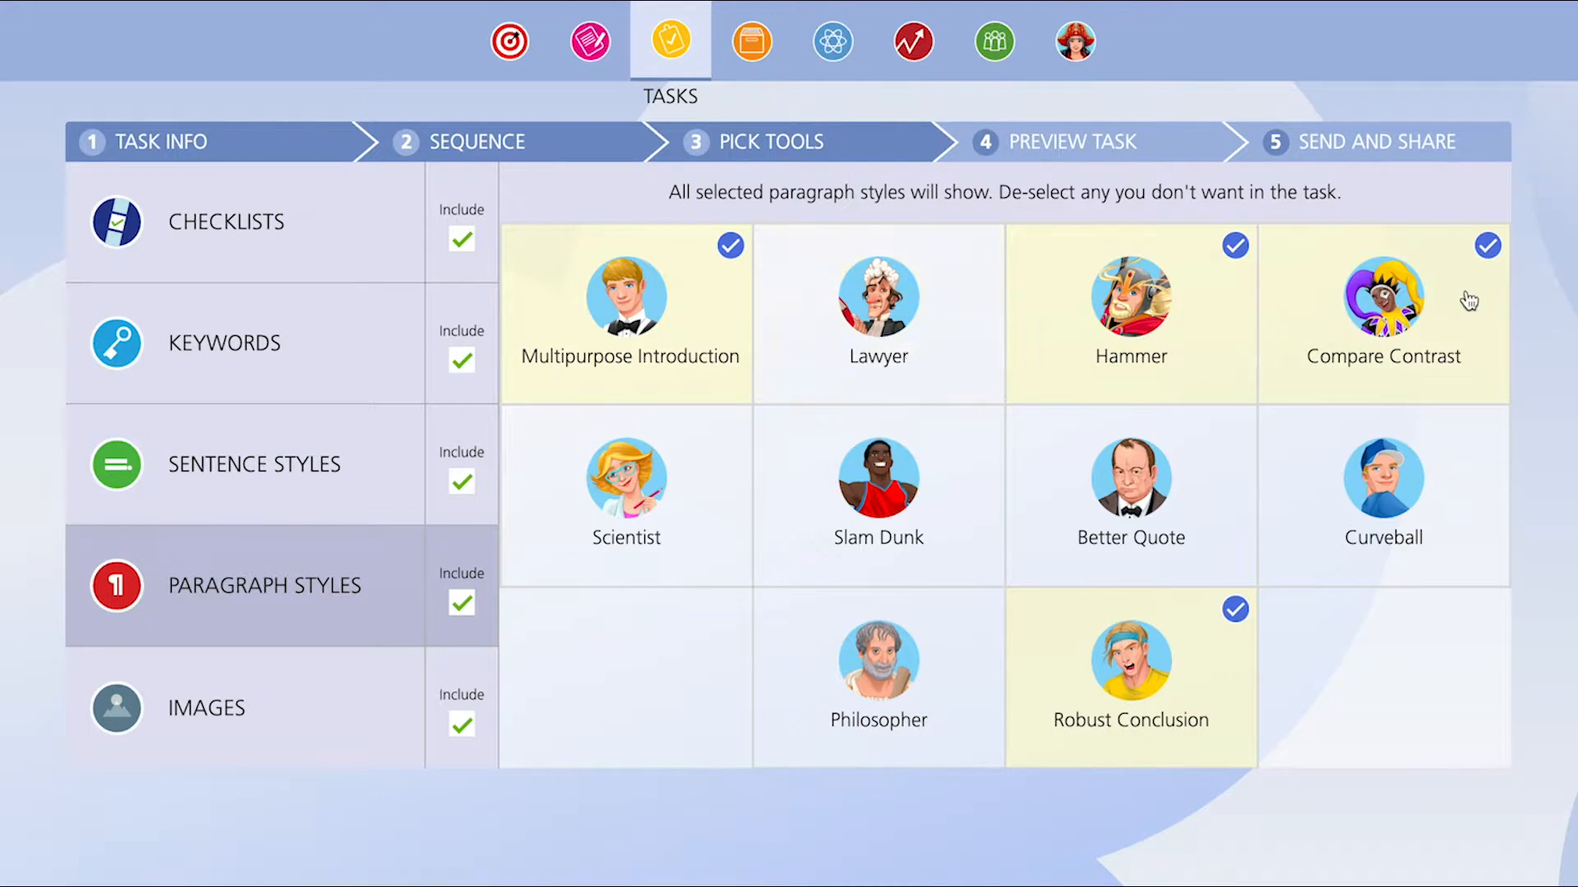
pyautogui.click(1496, 258)
# - Review the task's images and the WTE Gallery, then open the task preview
pyautogui.click(310, 693)
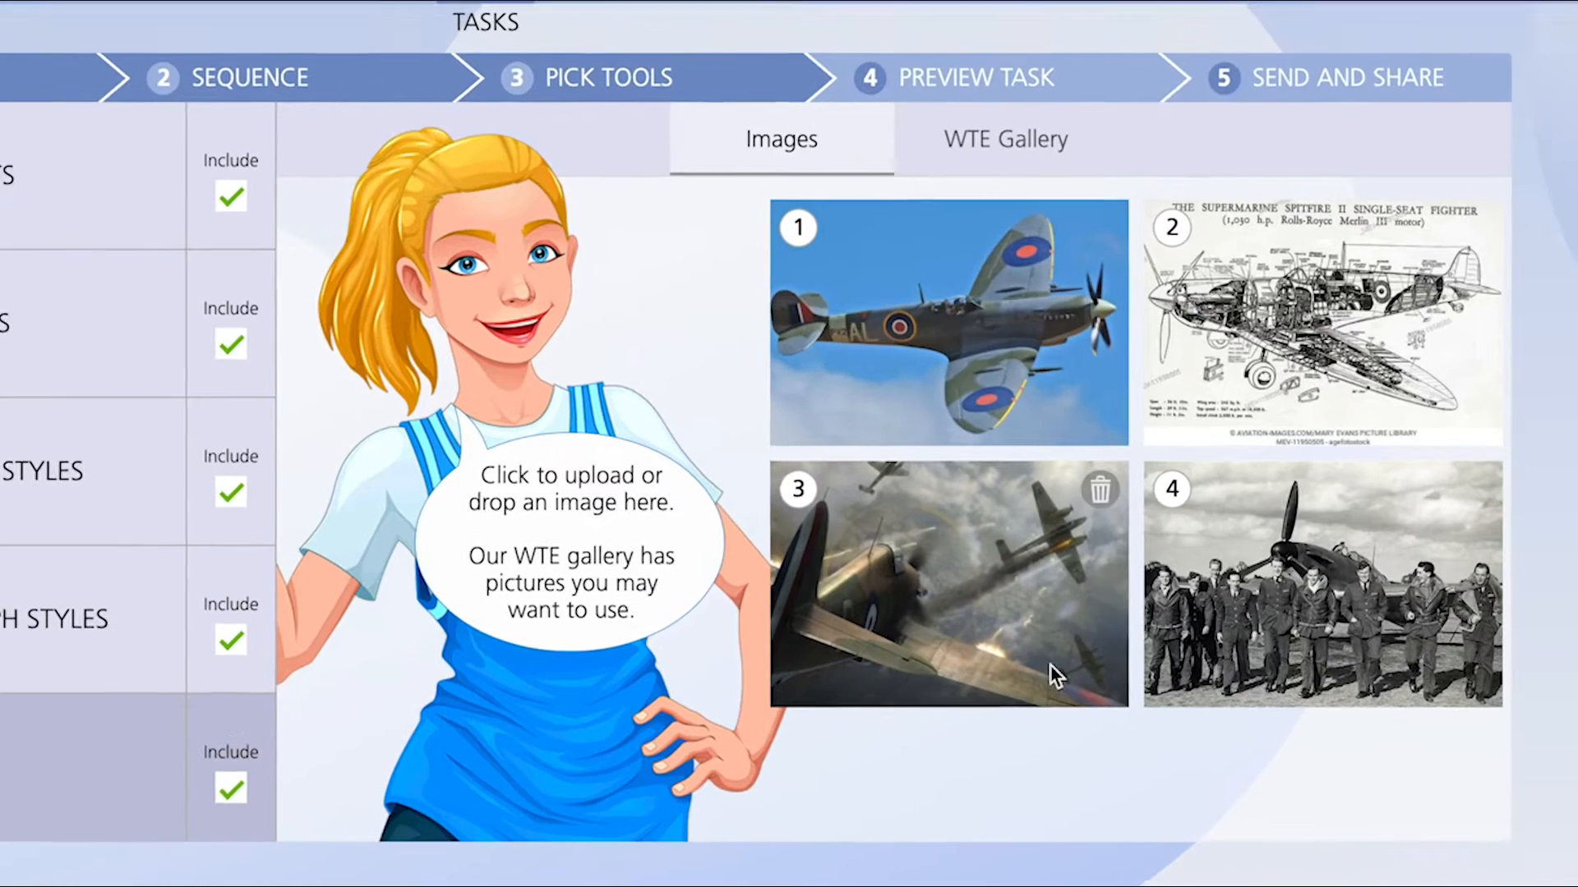
pyautogui.moveTo(1312, 586)
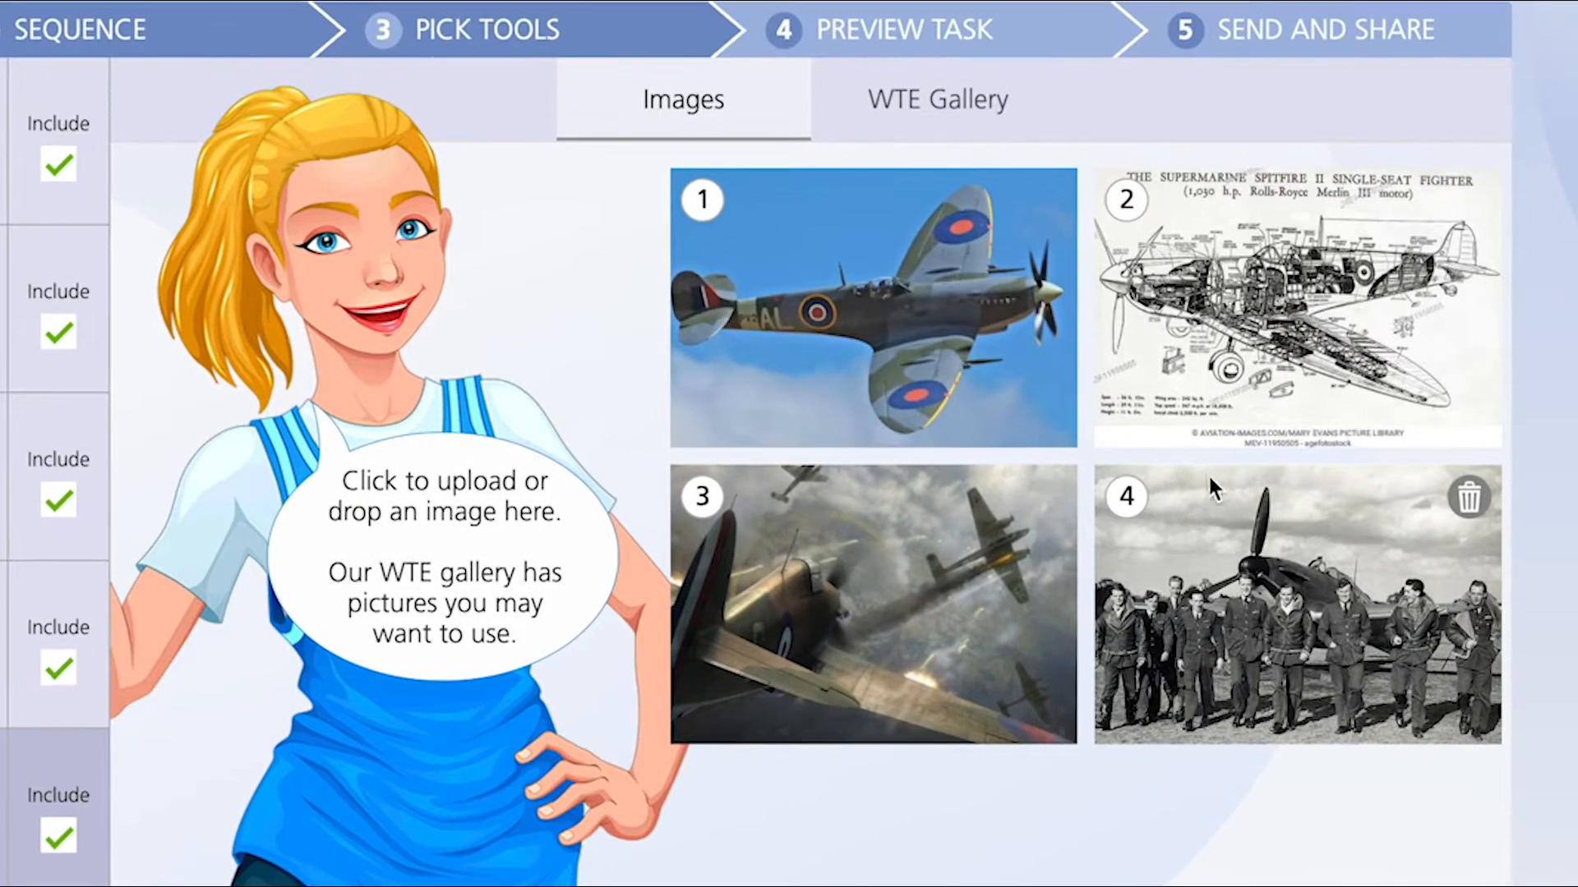
pyautogui.moveTo(1210, 413)
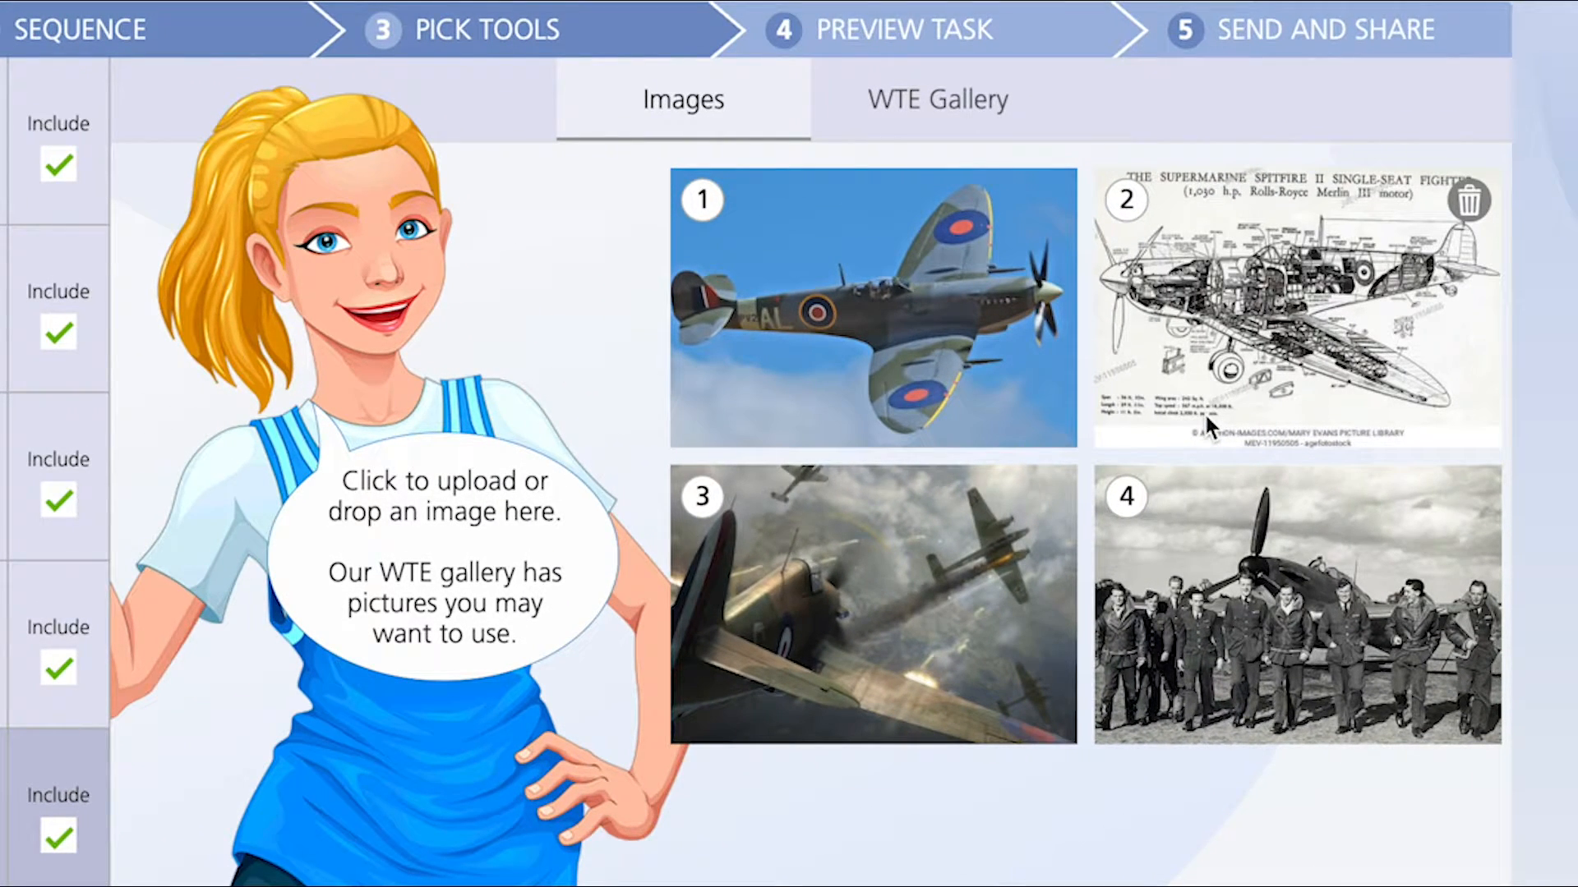
pyautogui.click(937, 107)
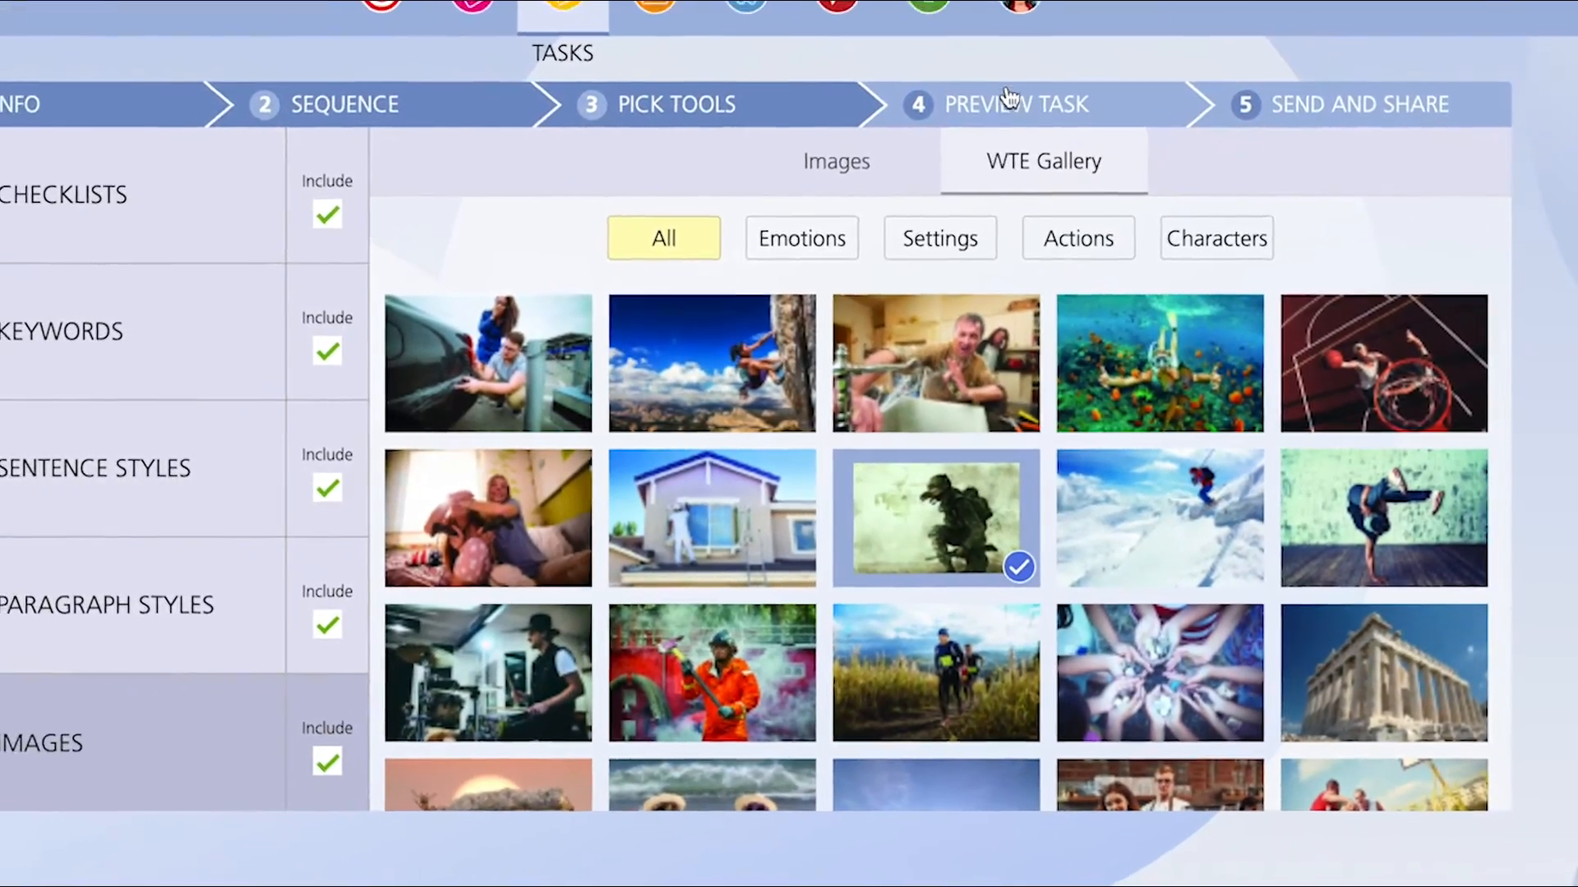
pyautogui.click(991, 72)
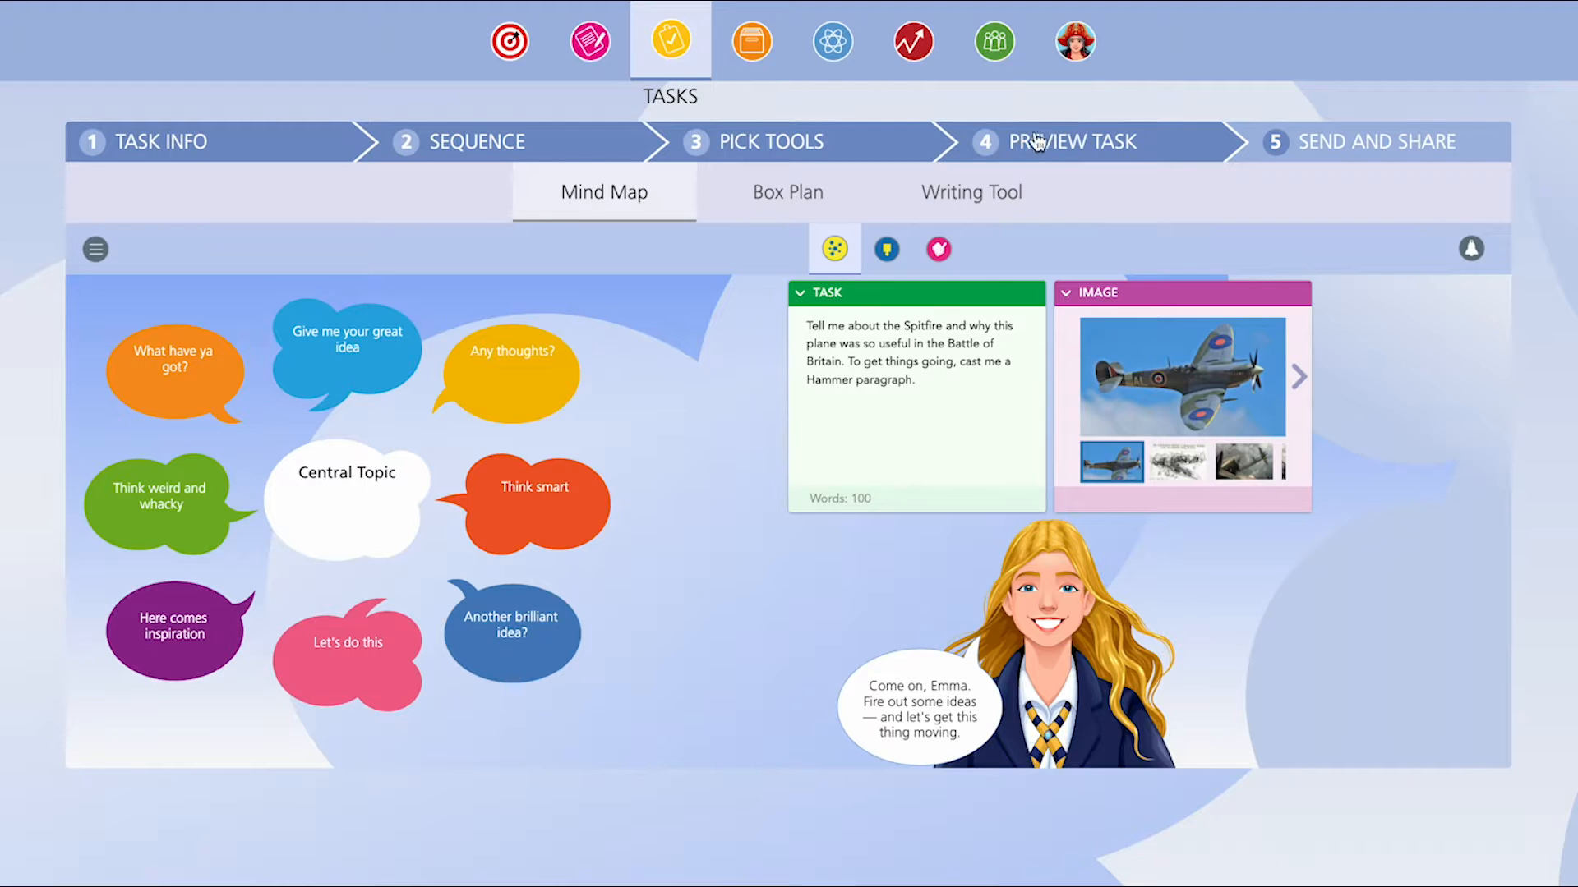
# - Preview the task's Box Plan and Writing Tool views, including the keywords panel
pyautogui.click(863, 192)
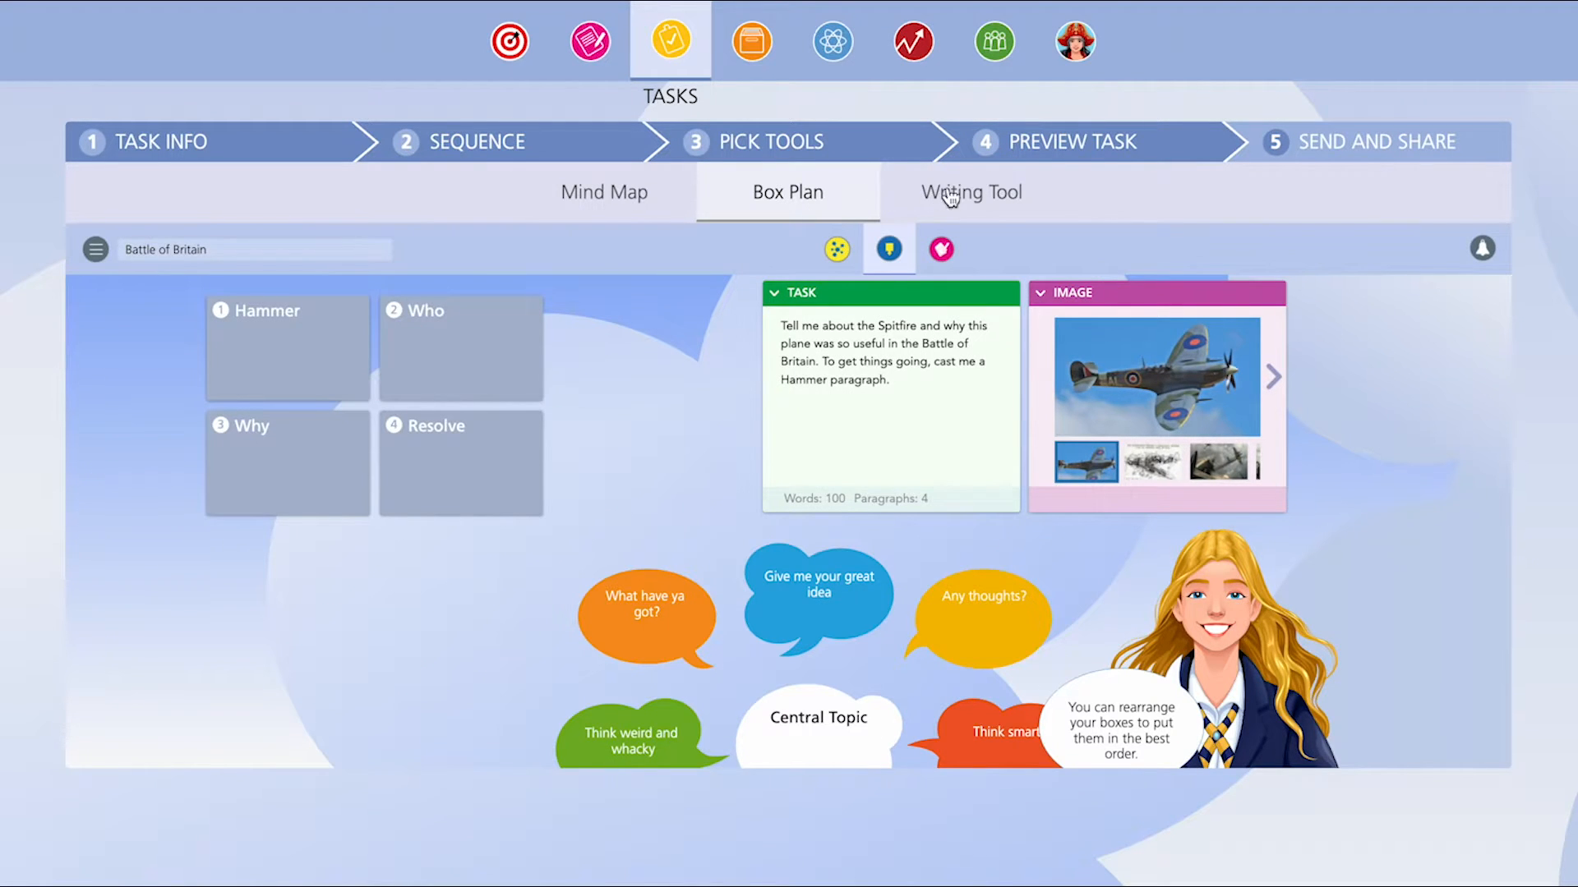
pyautogui.click(972, 196)
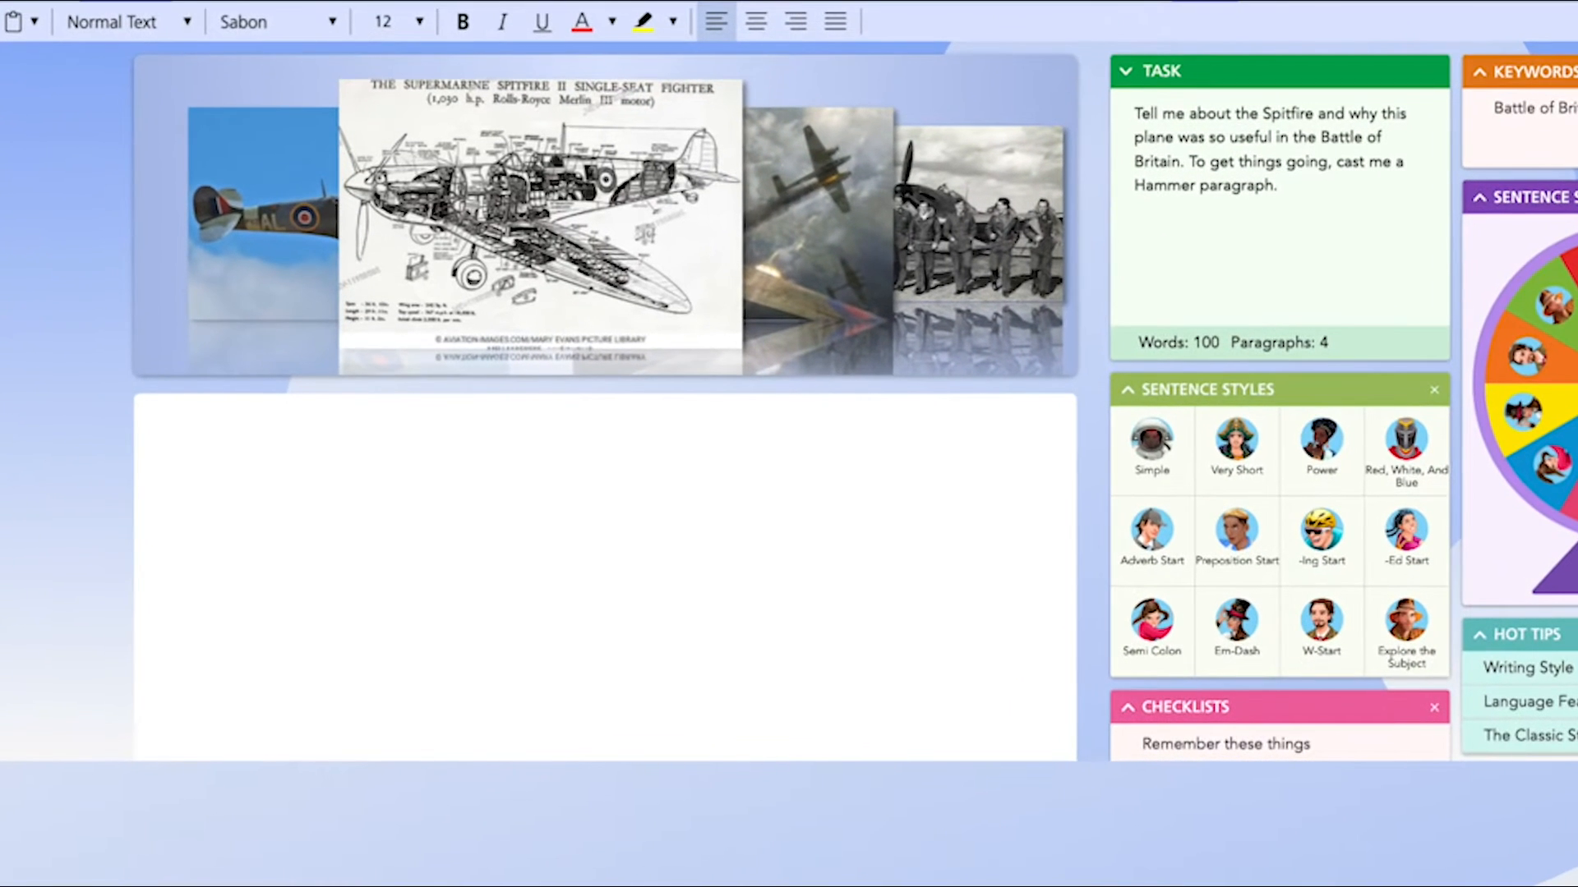
pyautogui.click(1561, 108)
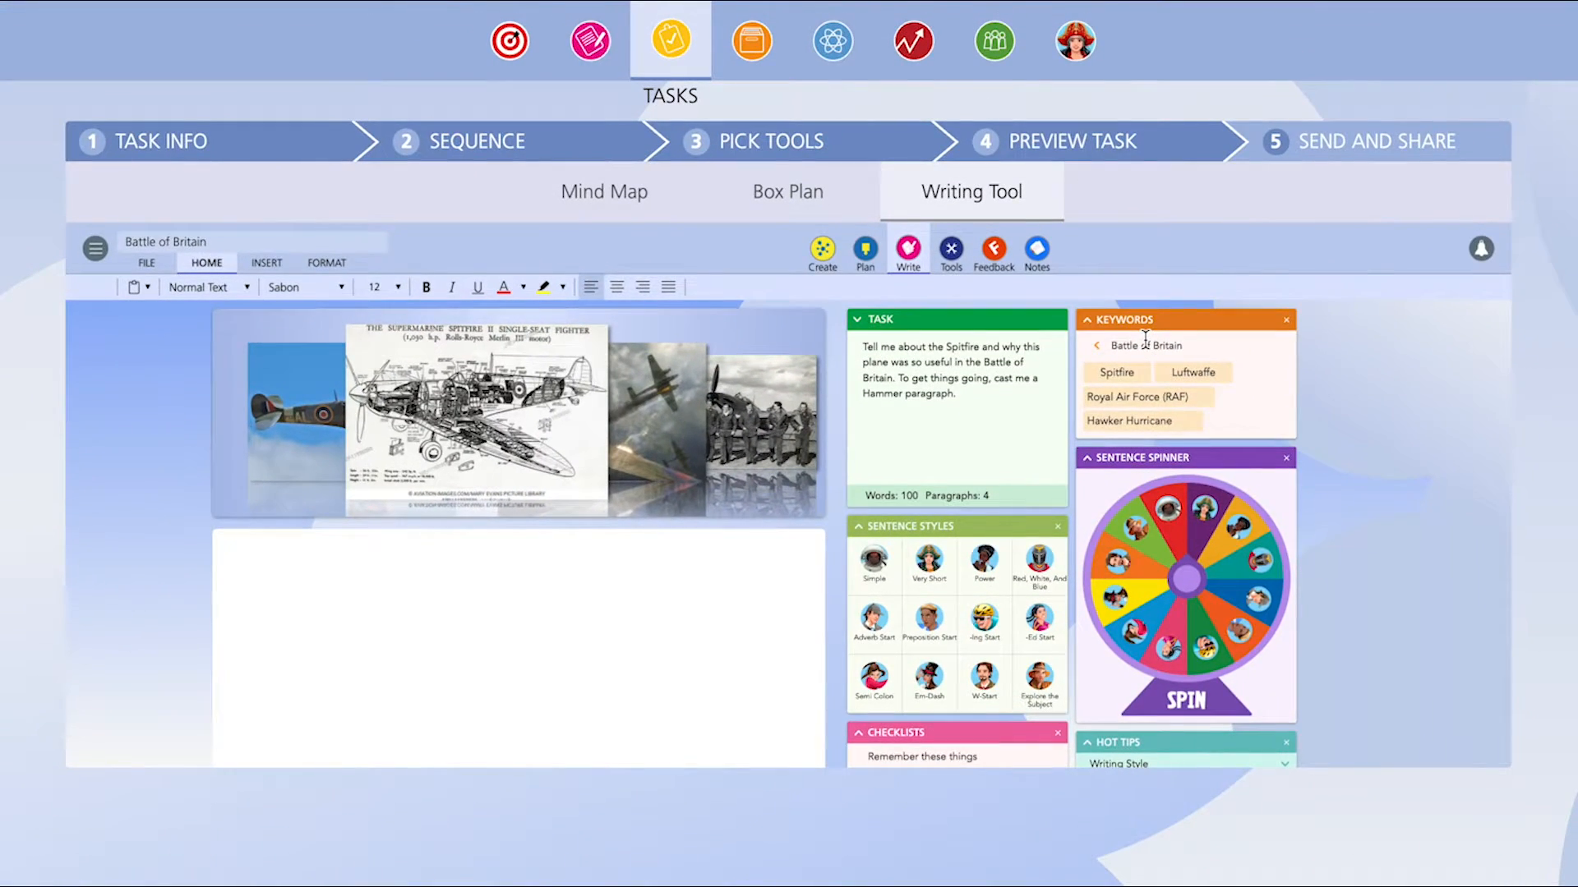
# - Step back through the Pick Tools, Sequence and Task Info pages to review the task settings
pyautogui.click(912, 147)
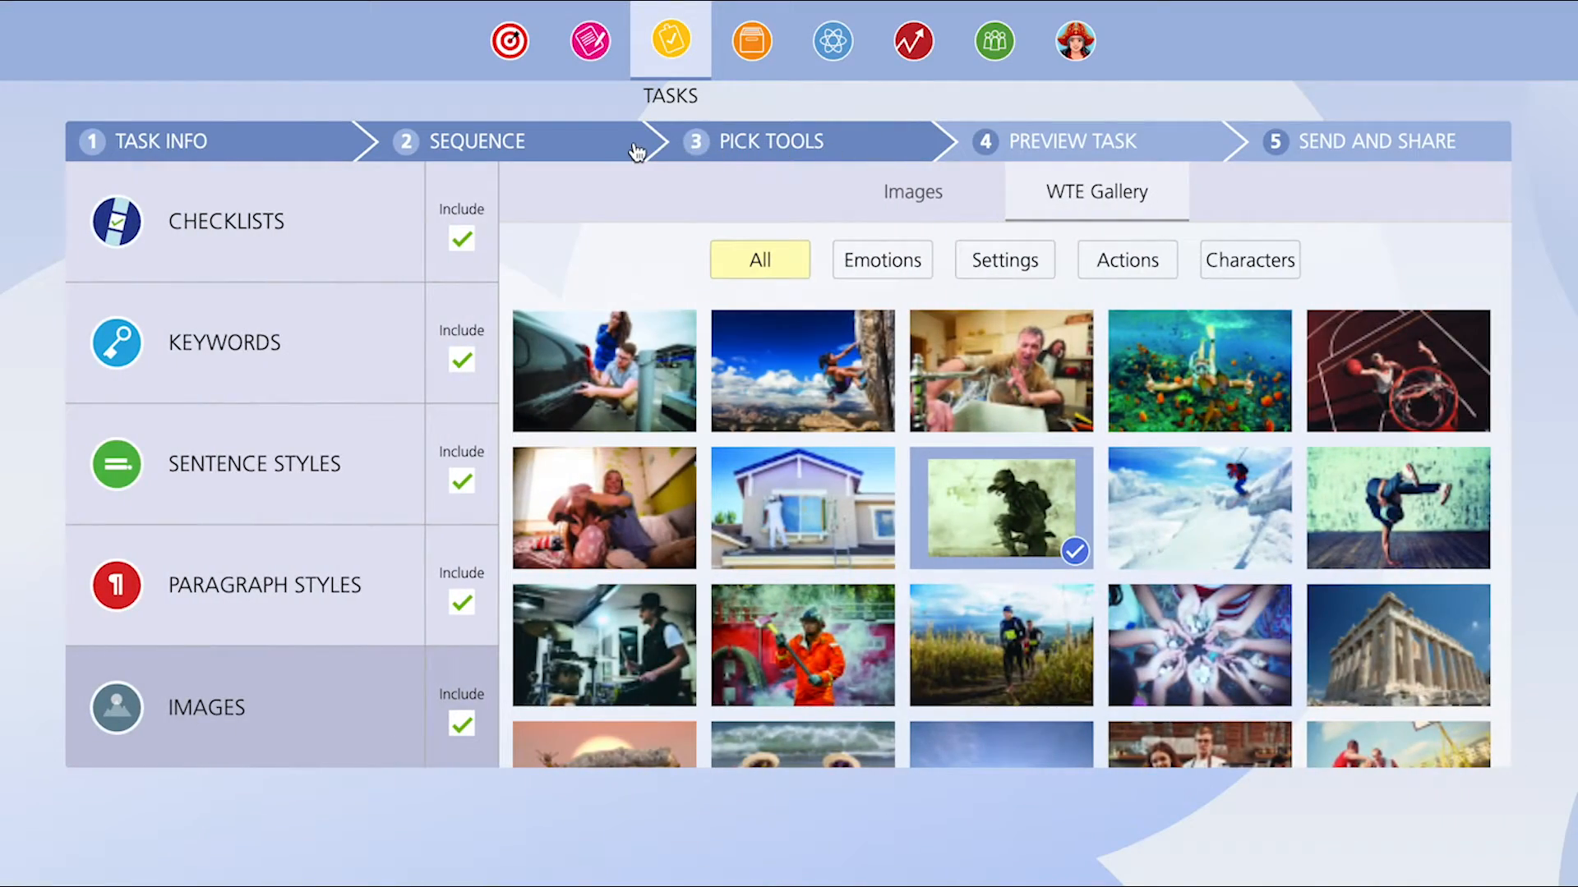
pyautogui.click(637, 150)
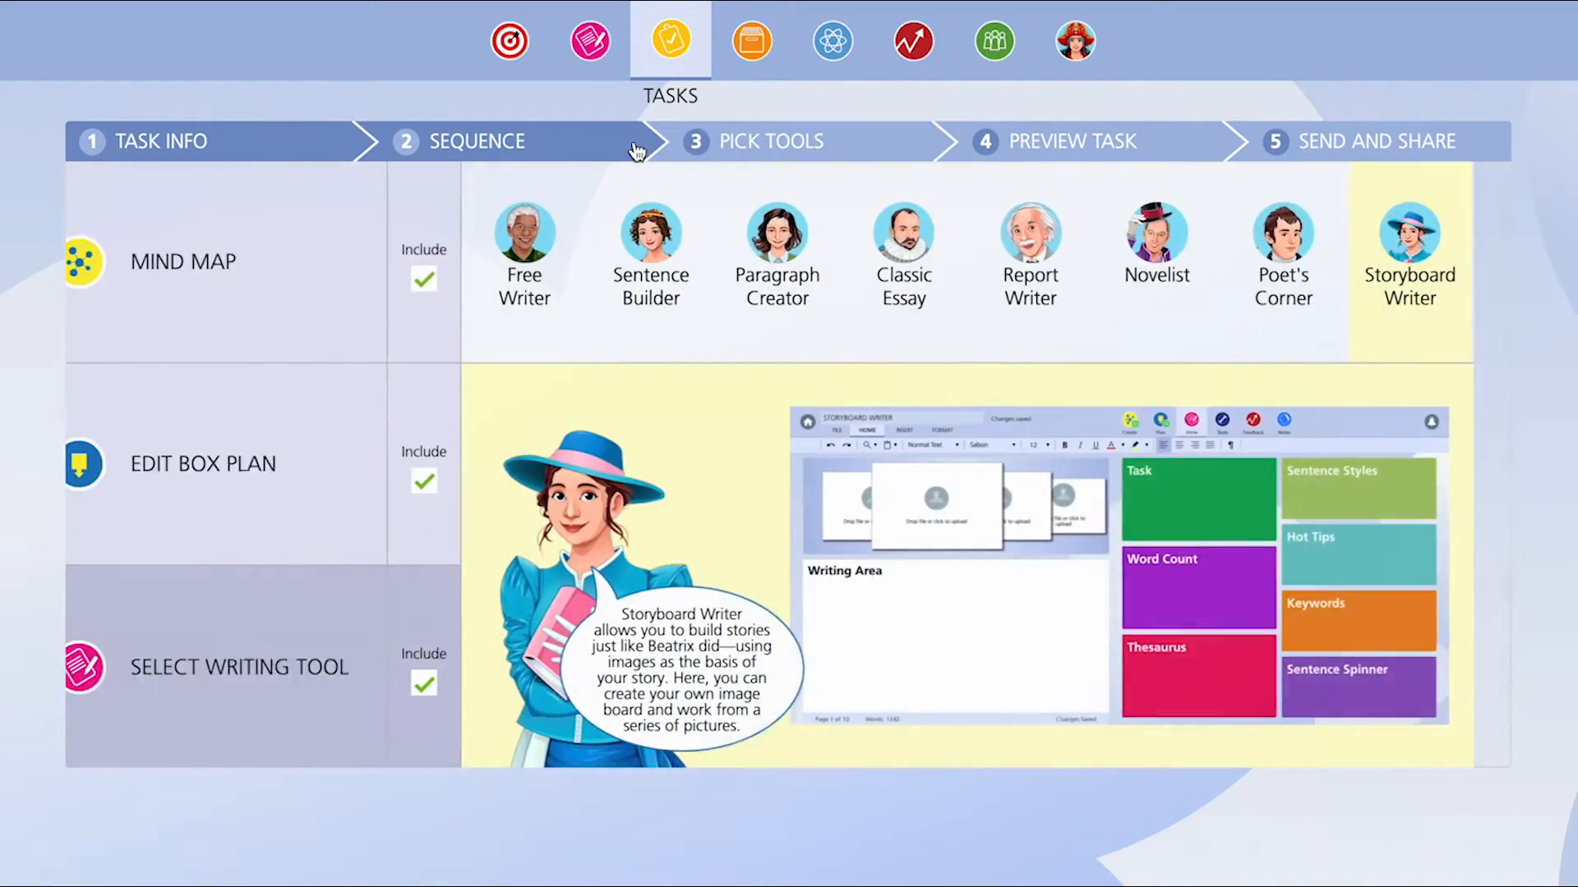
pyautogui.click(277, 143)
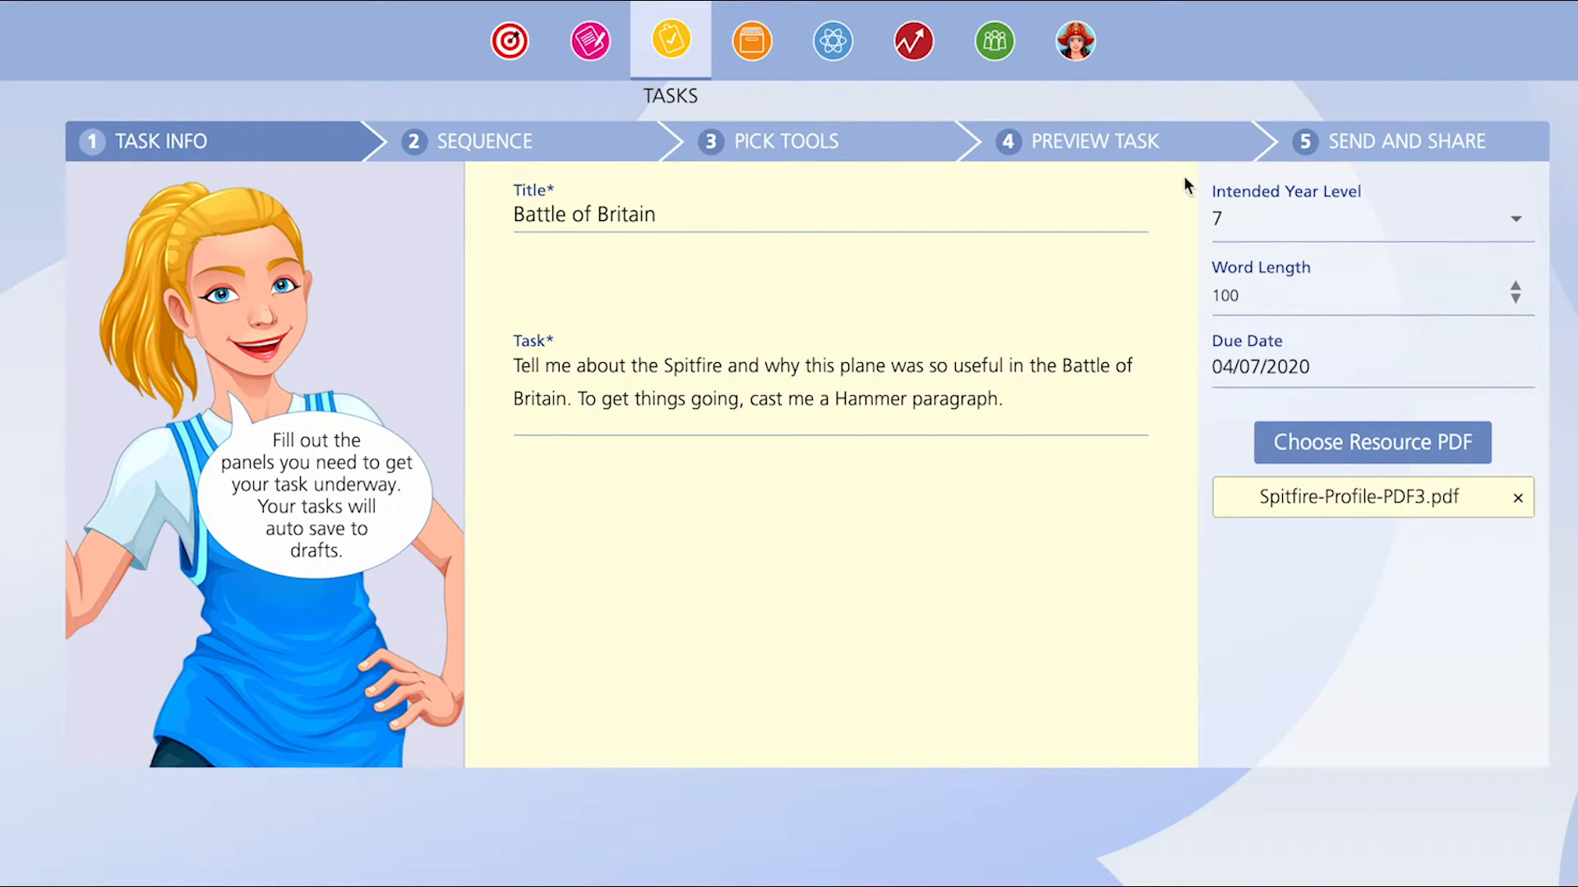
# - Send the task to the Year 7 English class
pyautogui.click(1390, 142)
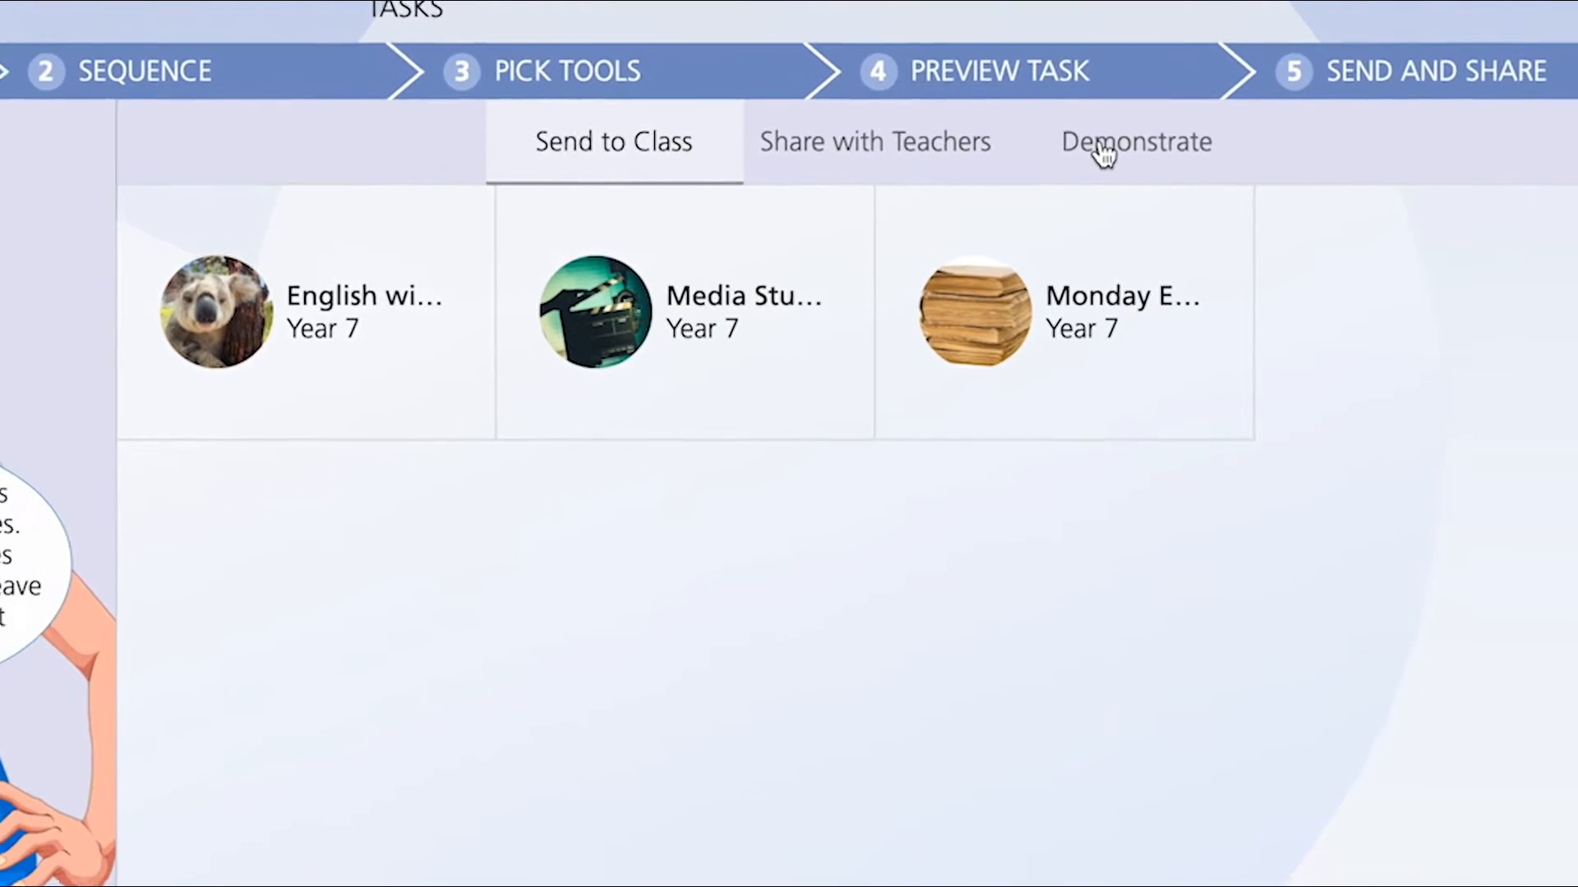
pyautogui.click(451, 267)
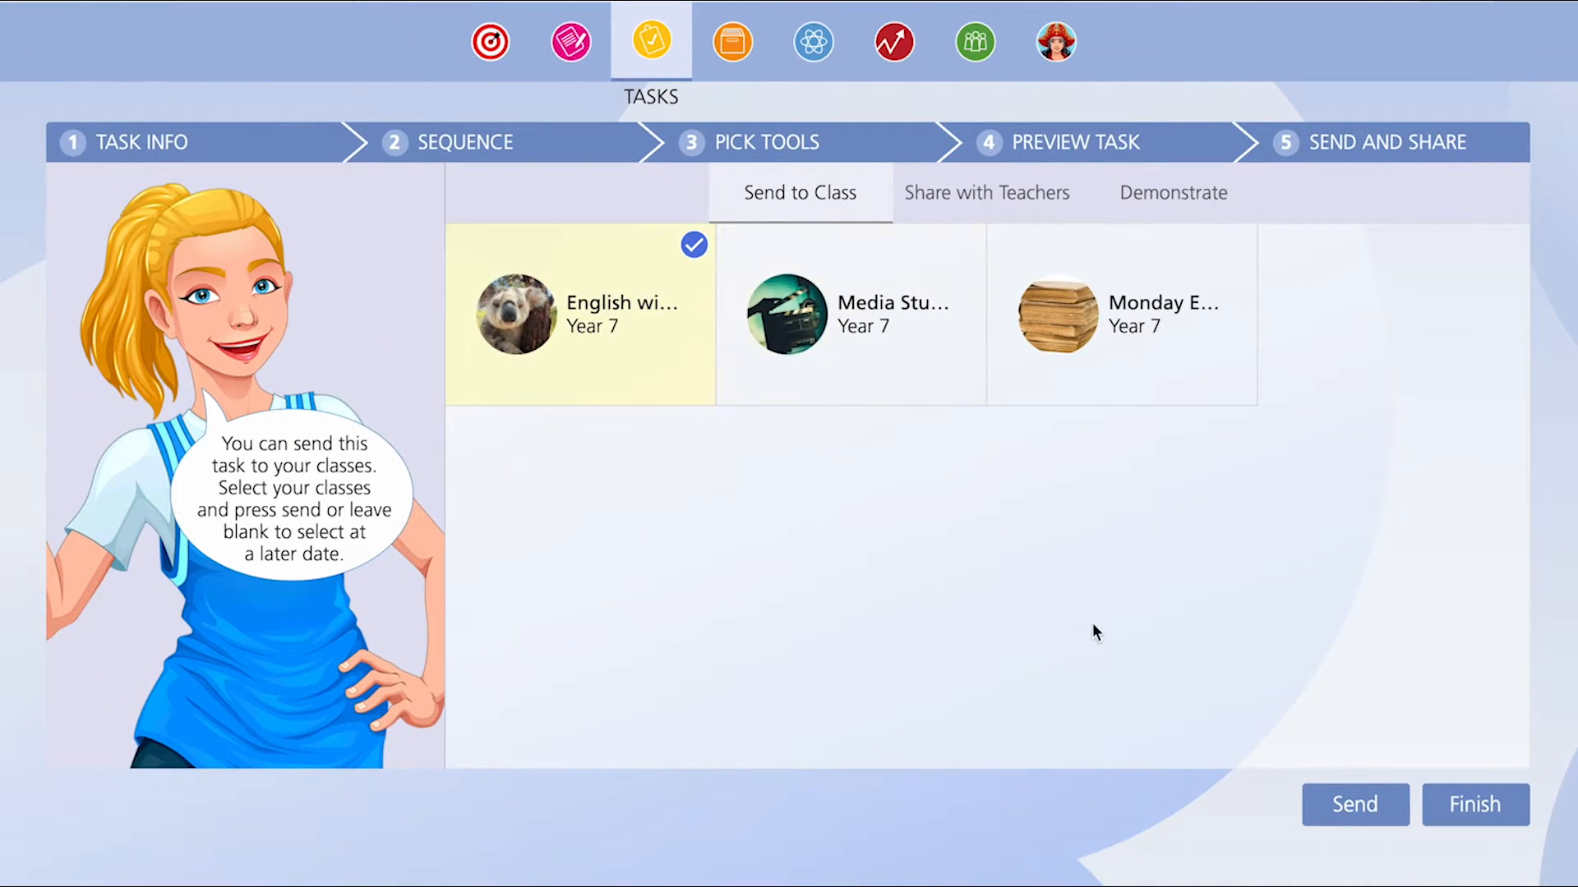
pyautogui.click(1319, 802)
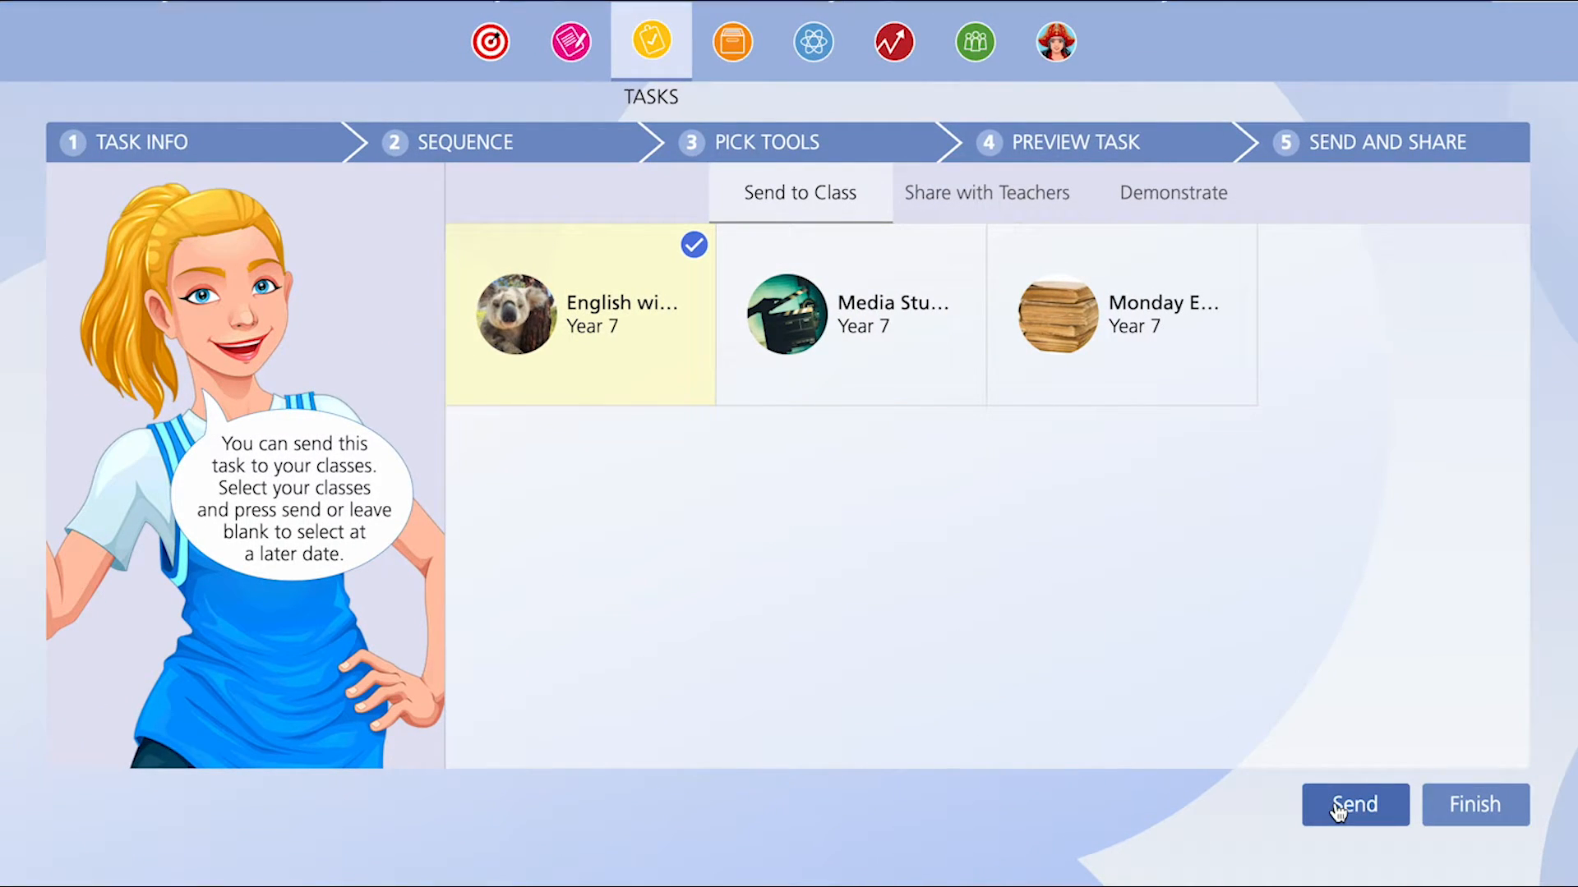
# - Share with teachers: search for and add a teacher by name, and enter a colleague's e-mail address
pyautogui.click(1001, 199)
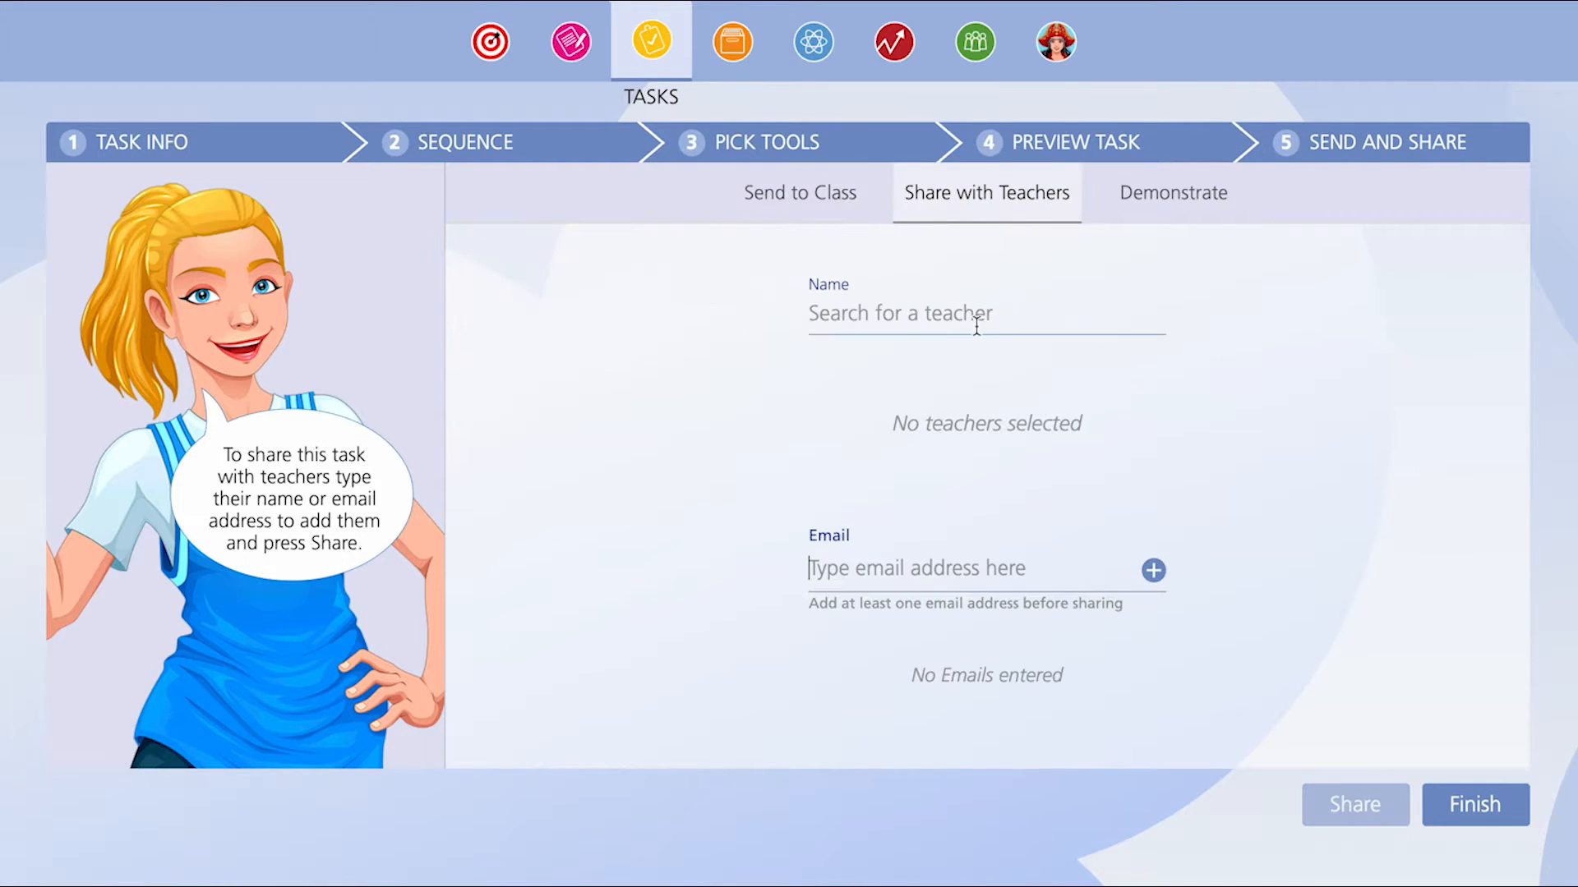
pyautogui.write('jimm')
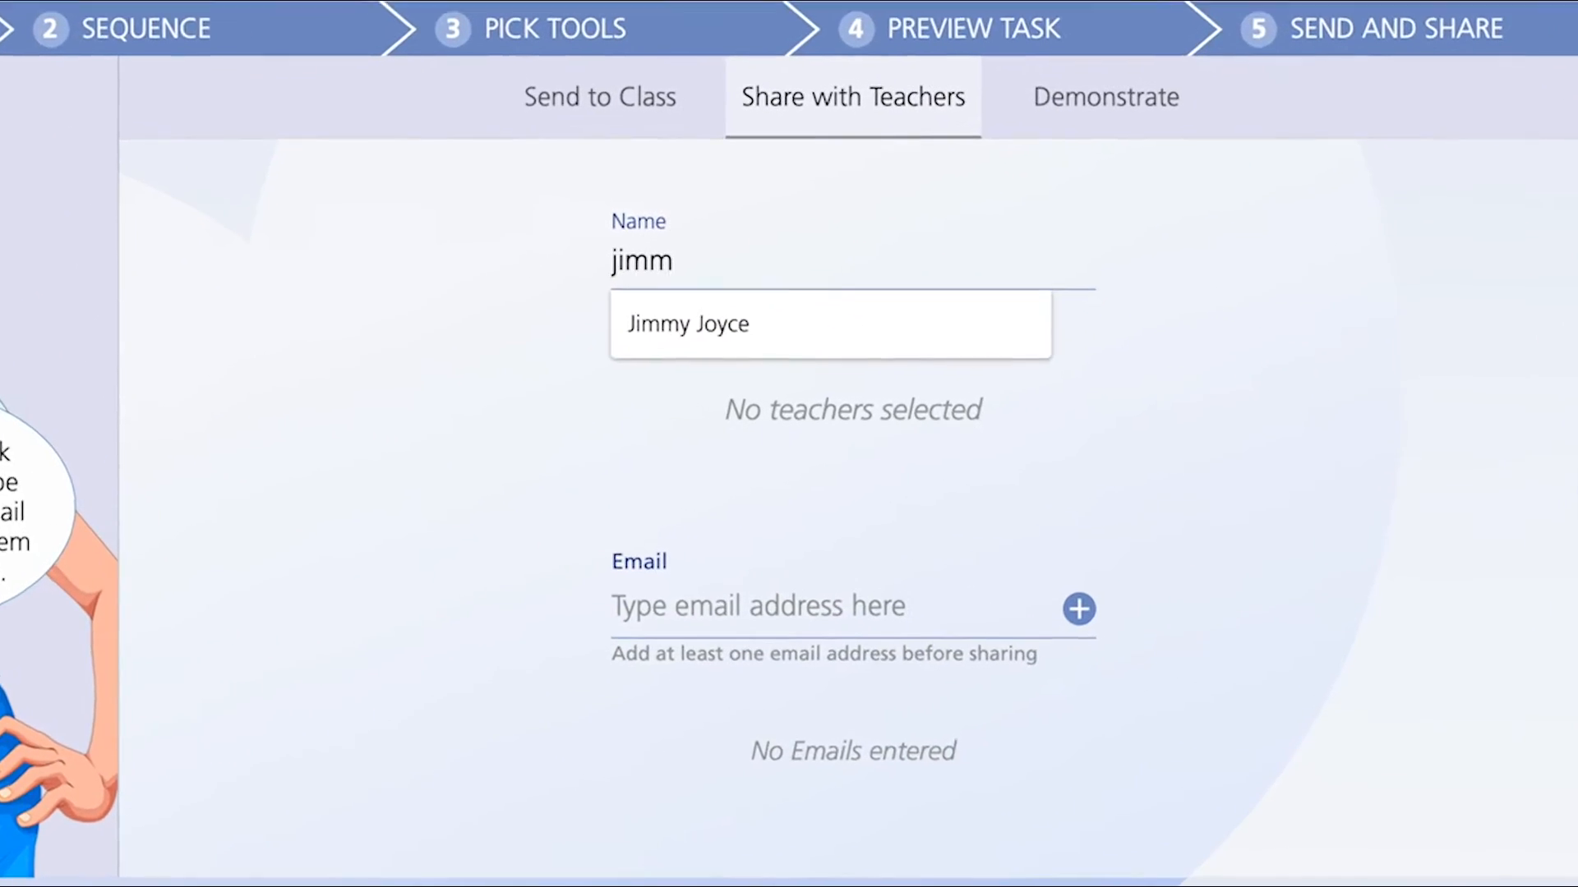
pyautogui.click(779, 337)
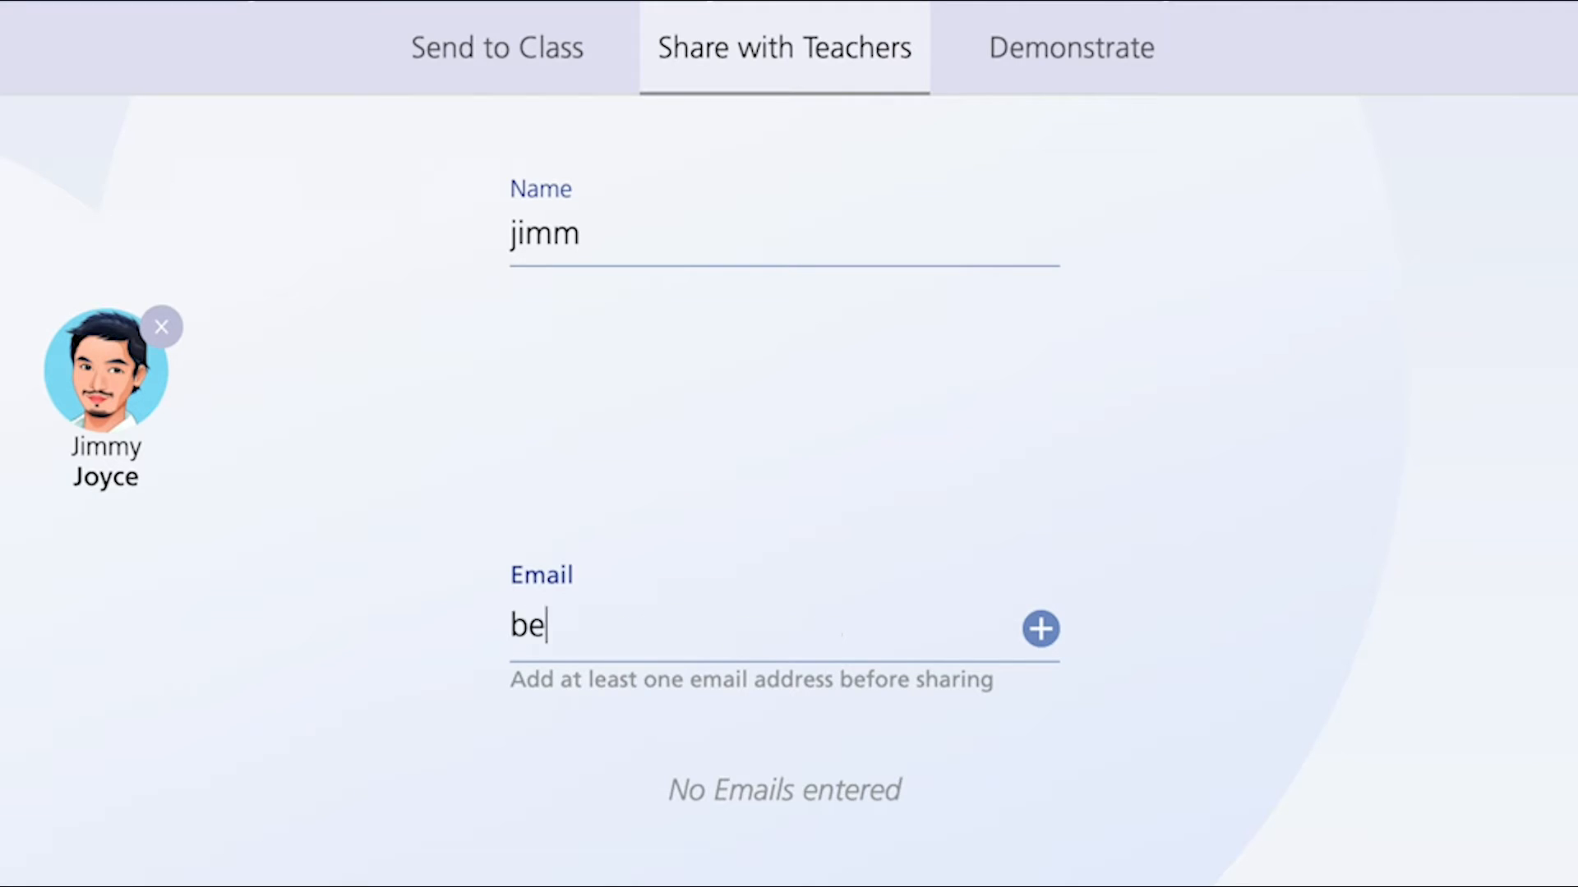
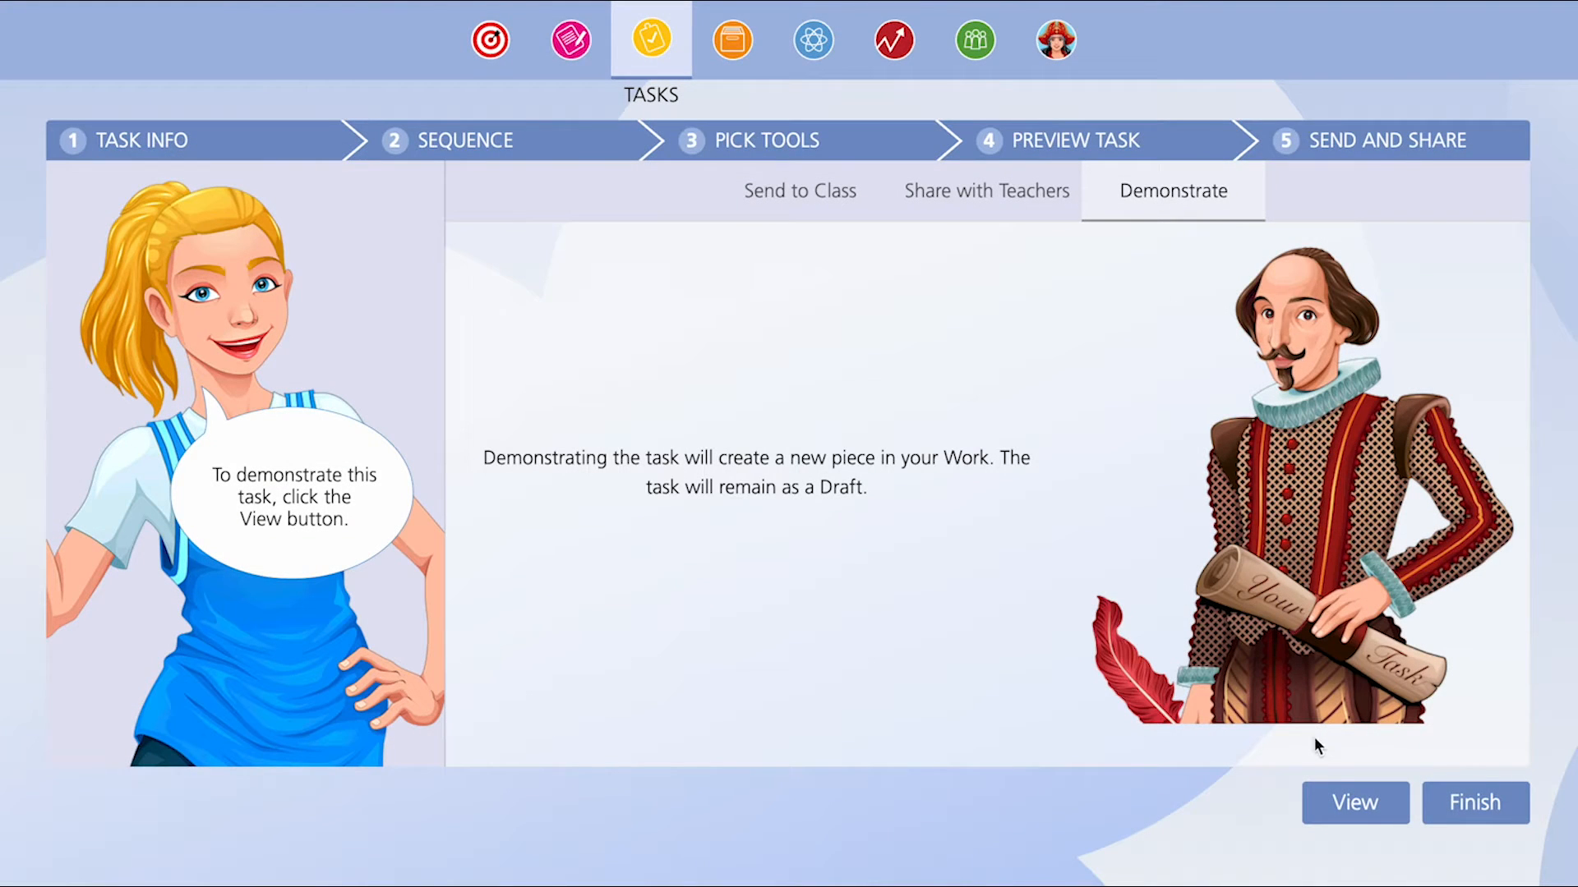
# - Demonstrate the task to create a piece of work from it
pyautogui.click(1350, 804)
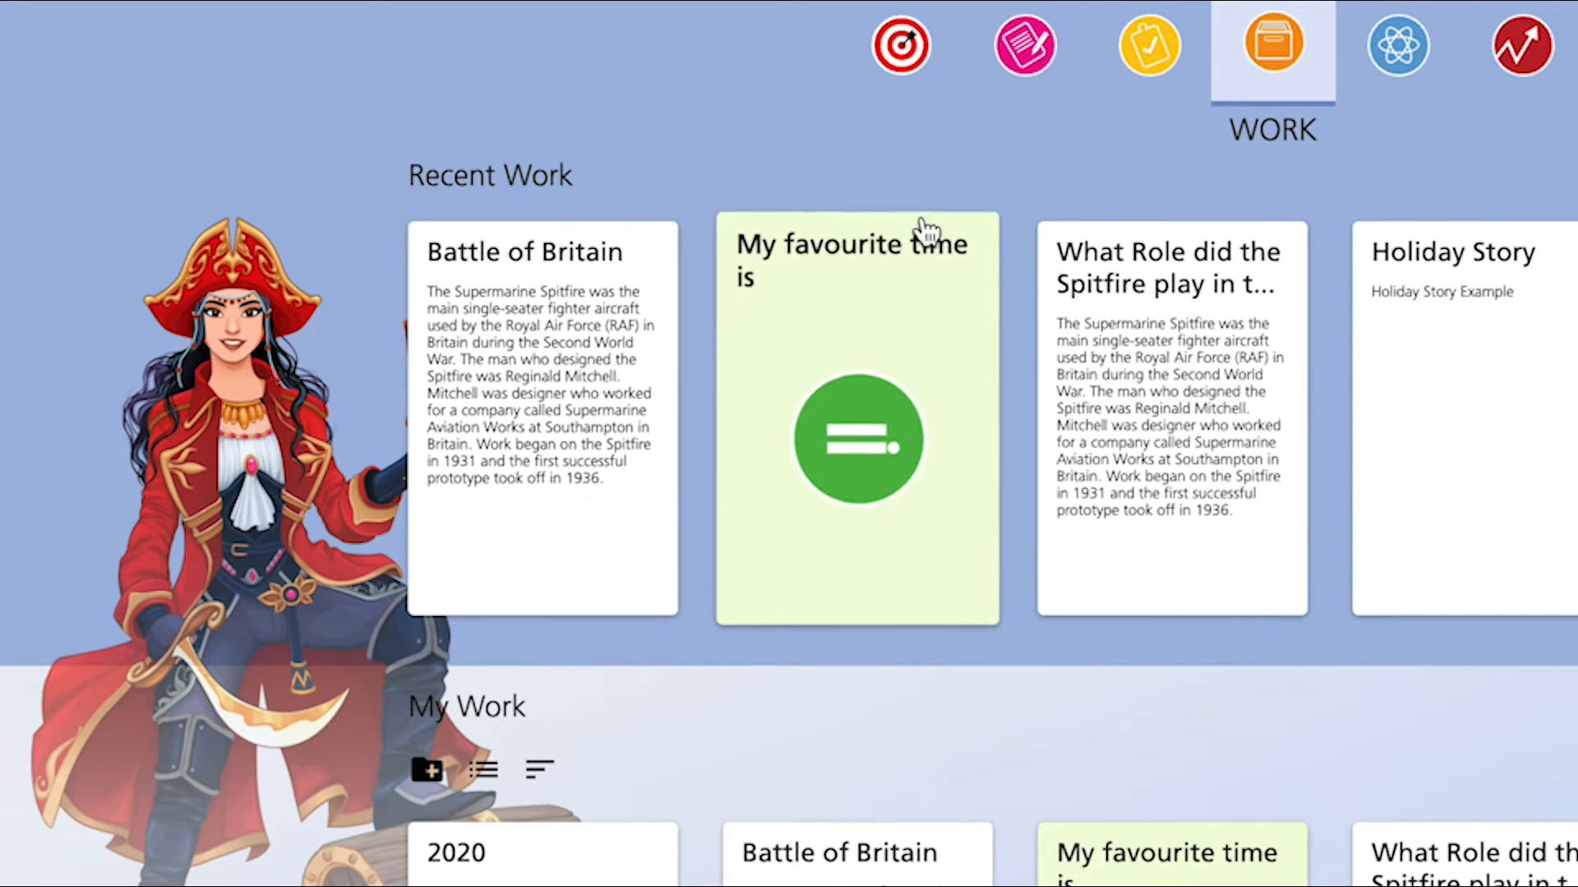
# - Open the Battle of Britain draft from the task drafts and view its Send and Task Info pages
pyautogui.click(1150, 58)
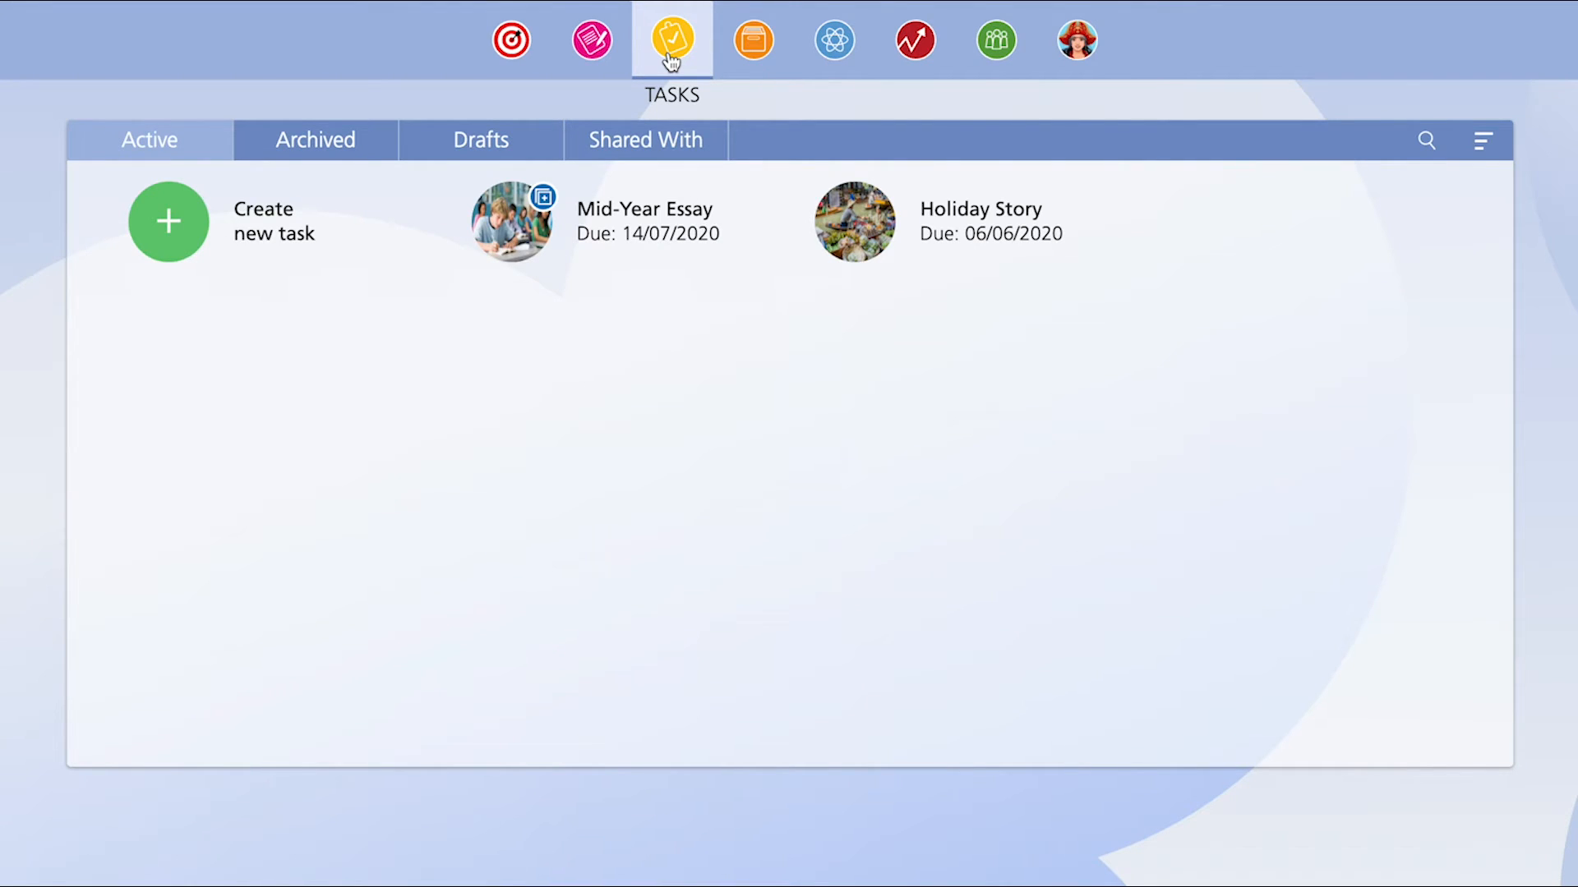
pyautogui.click(520, 132)
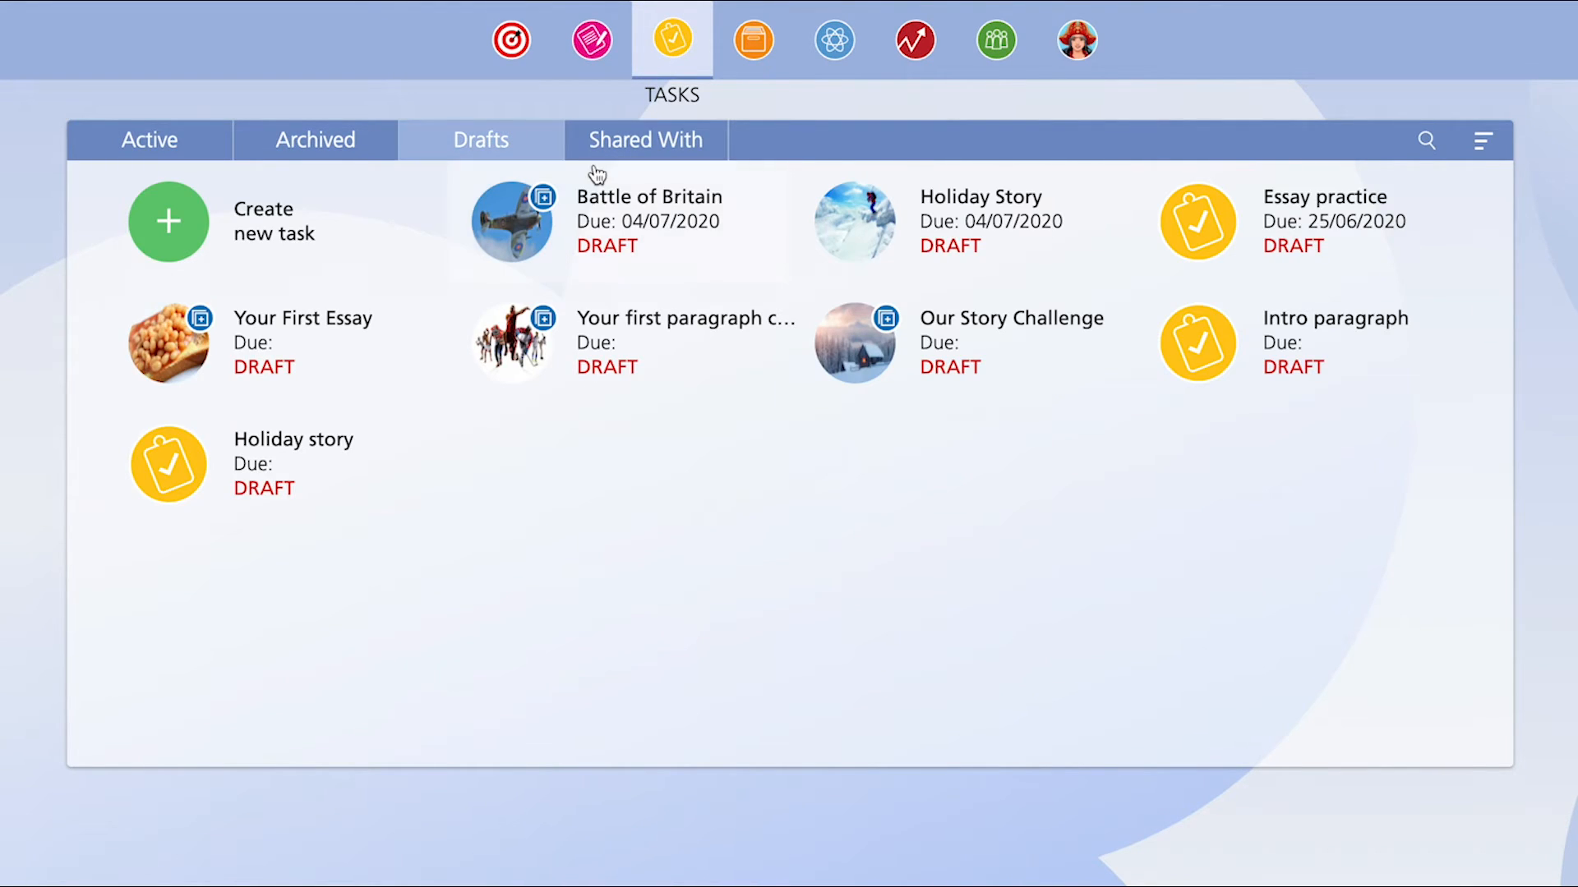
pyautogui.click(635, 202)
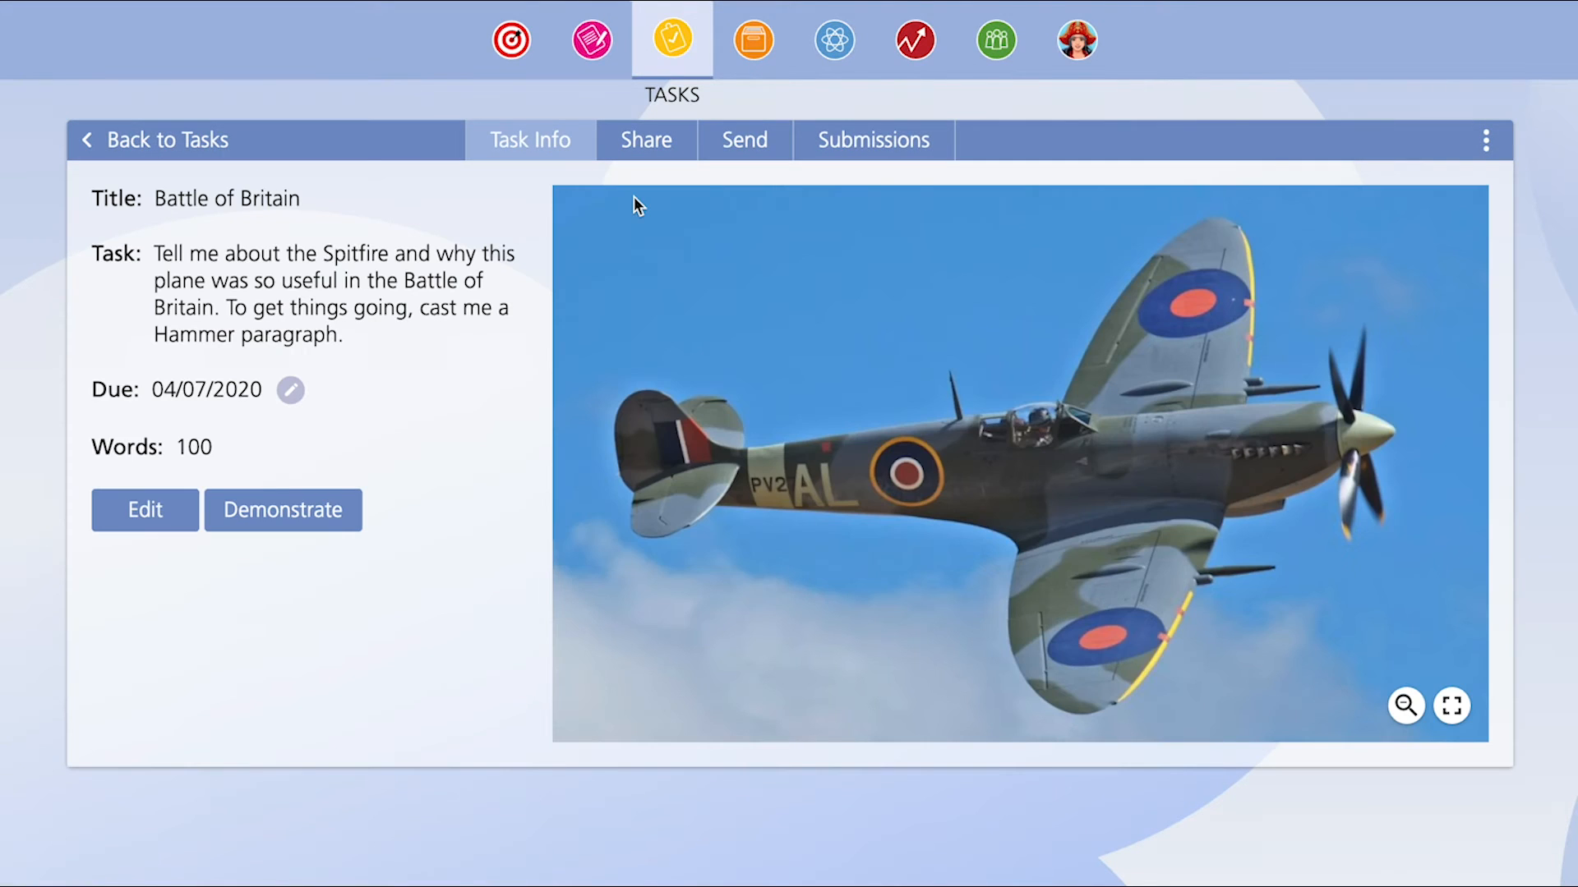
pyautogui.click(756, 147)
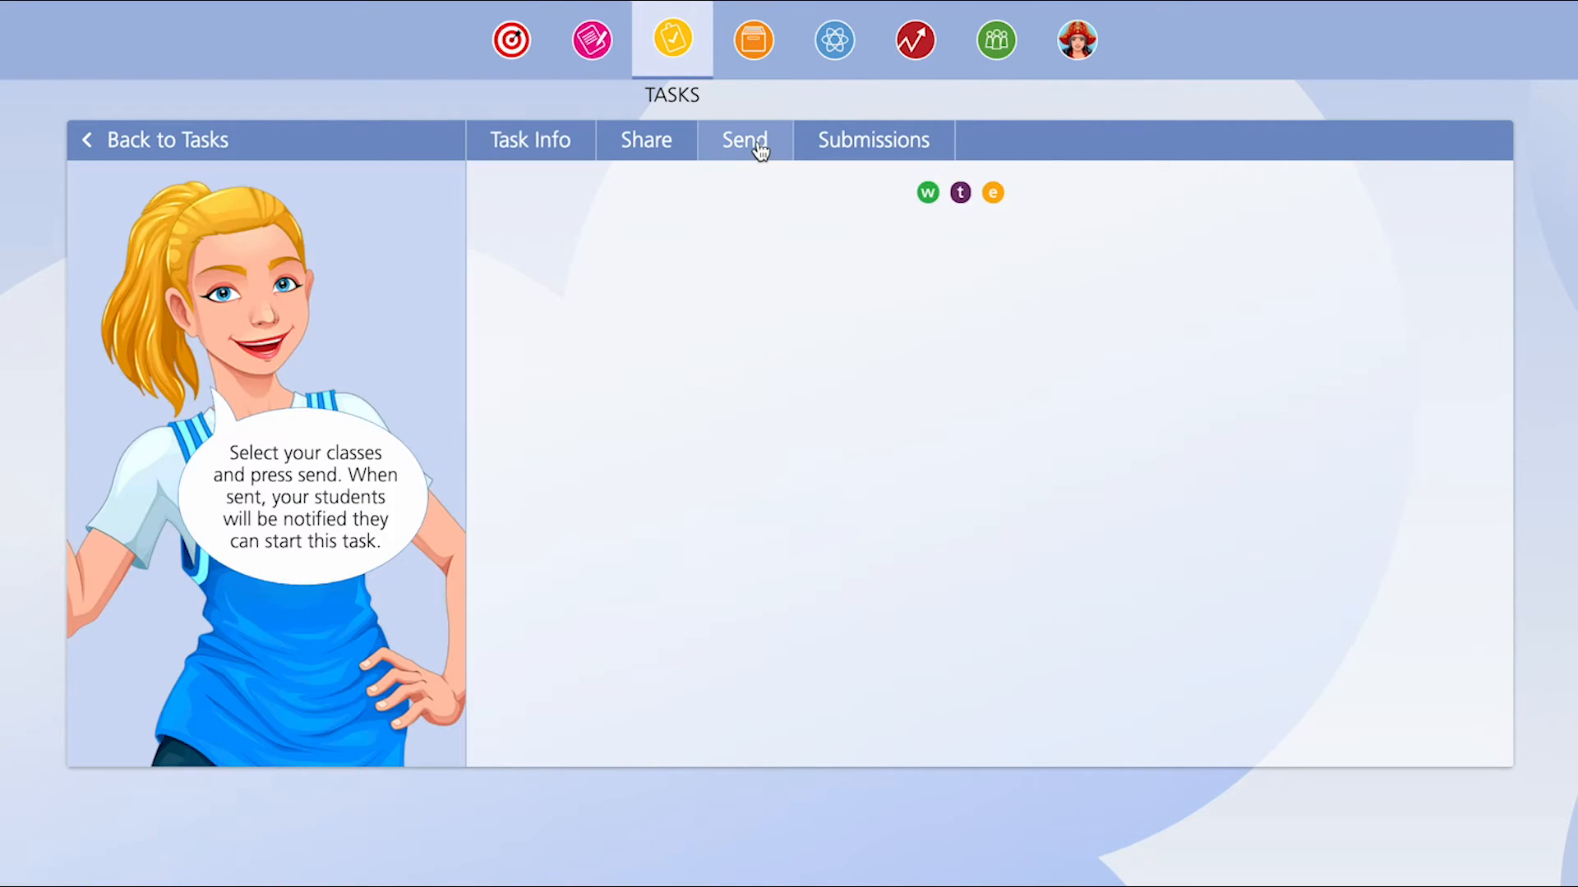
pyautogui.click(584, 152)
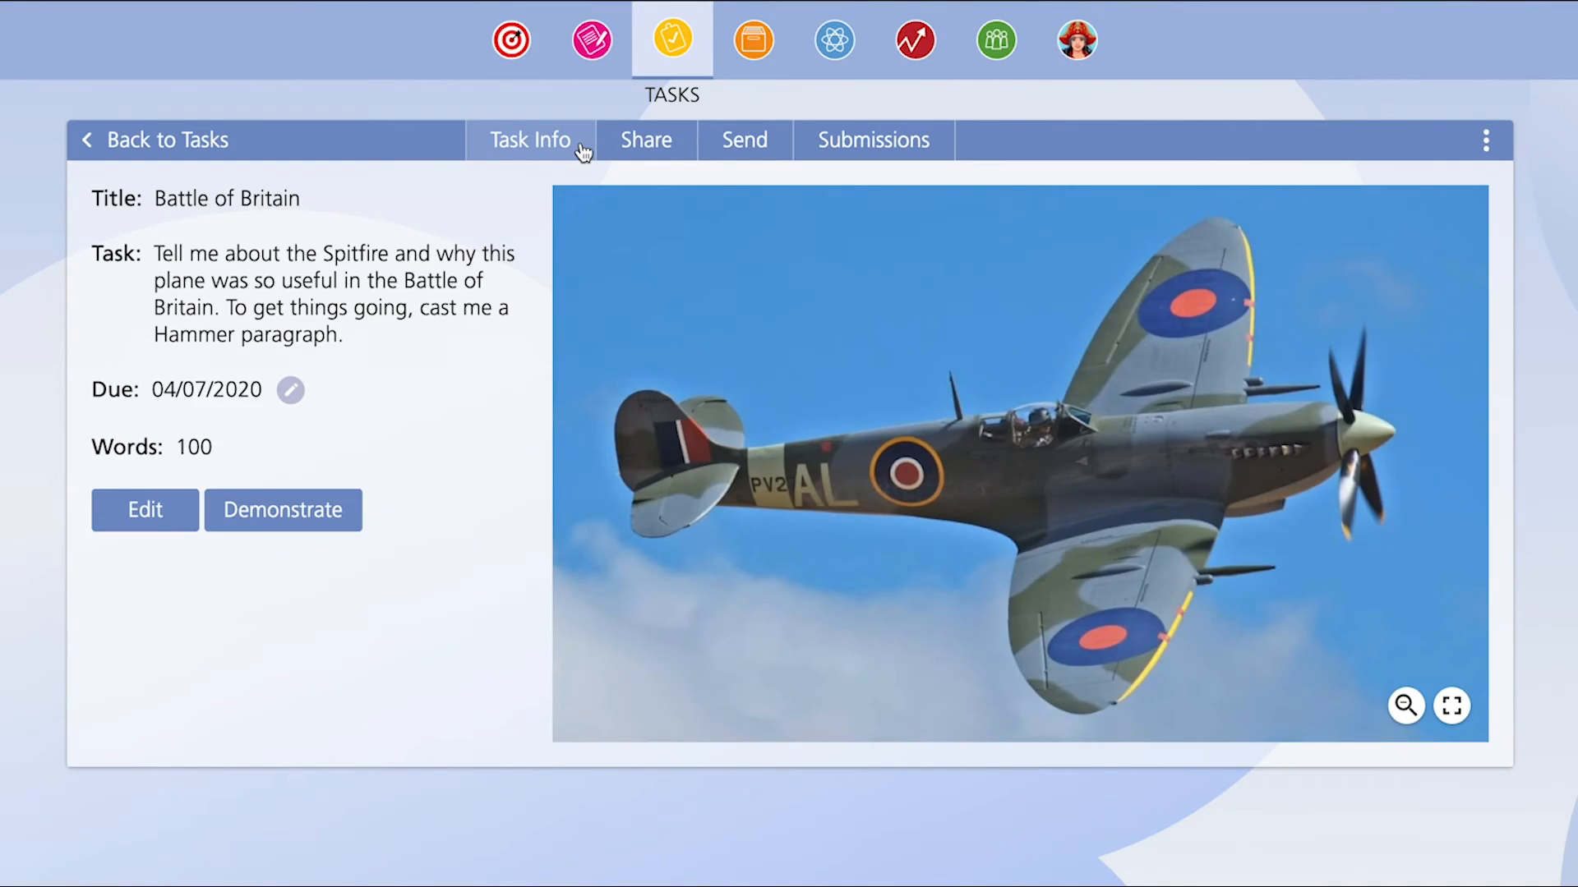